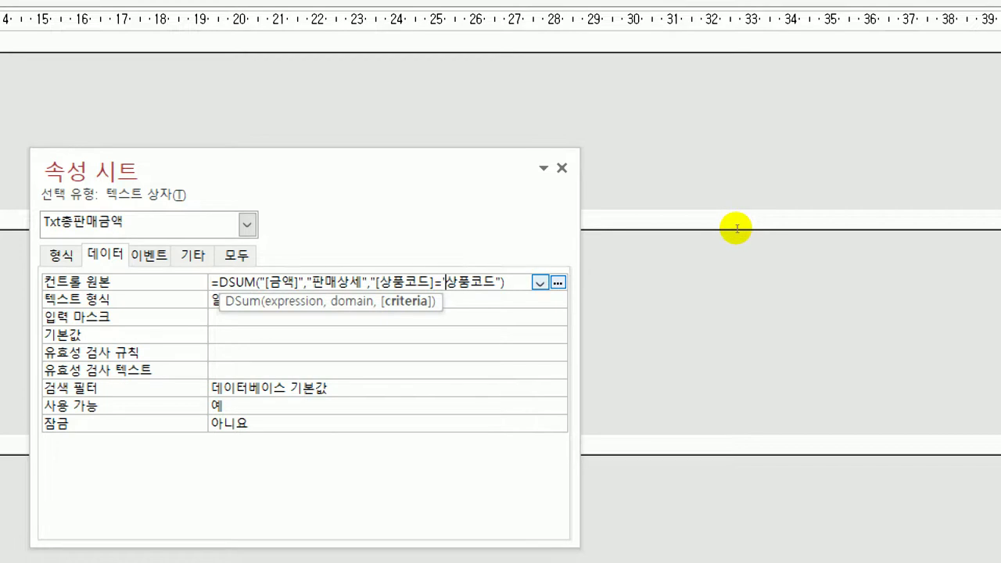
- Complete the control source of Txt총판매금액 as =DSUM("[금액]","판매상세","[상품코드]='" & 상품코드 & "'")
type("'")
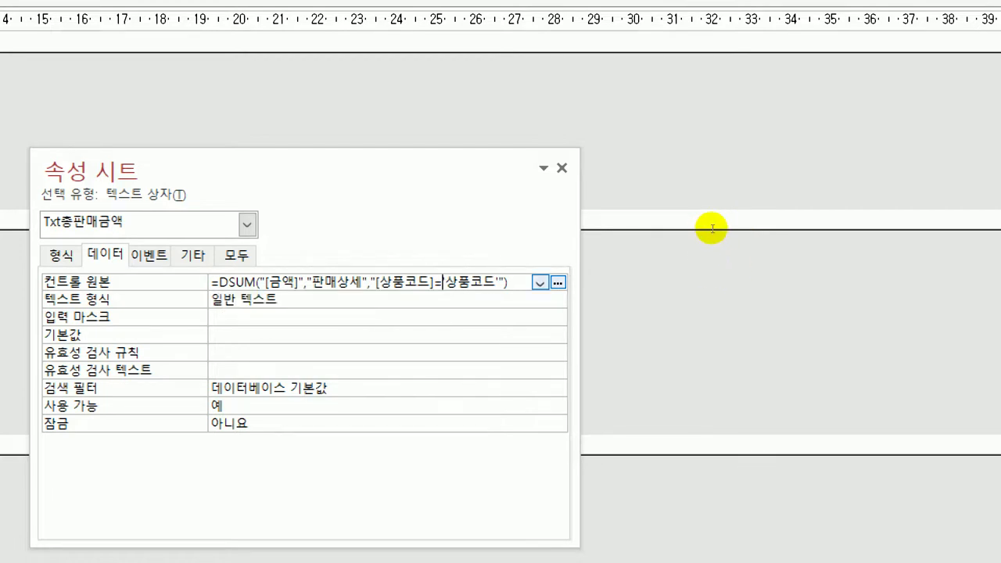
key("Left")
key("Left")
key("Left")
key("Left")
key("Left")
type("\" & 상품코드")
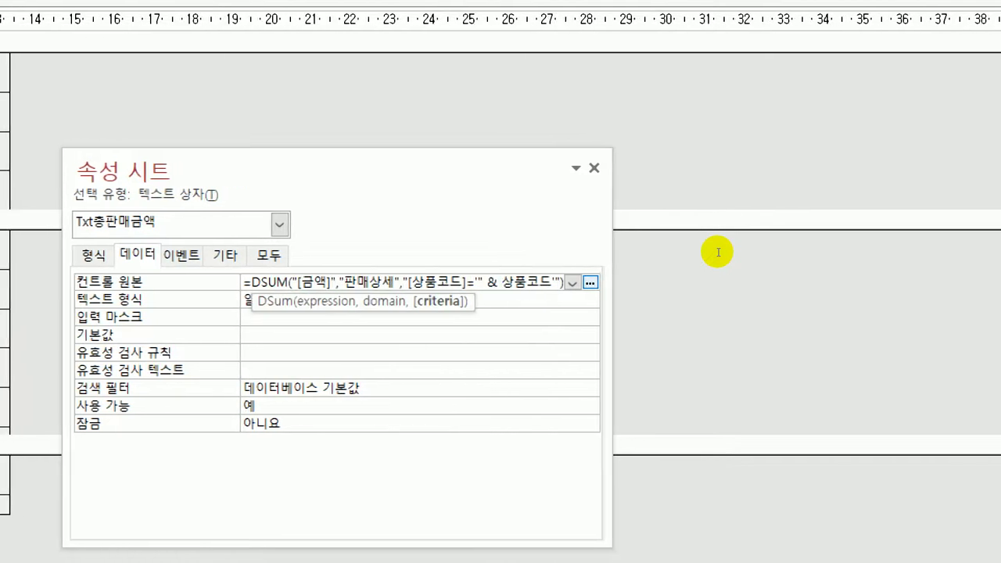
type(" & ")
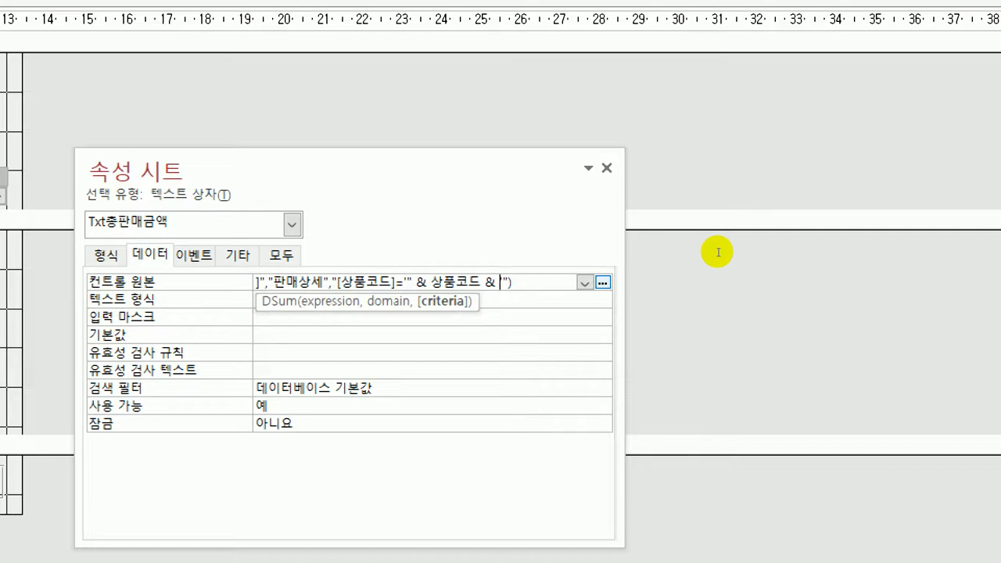
type("\"")
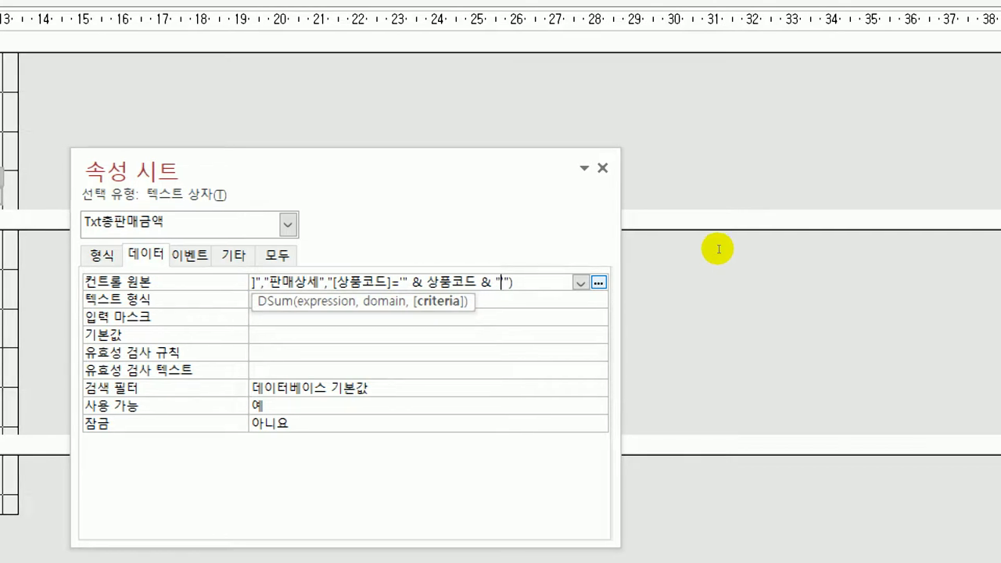
key("Left")
key("Left")
key("Left")
key("Left")
key("Left")
key("Left")
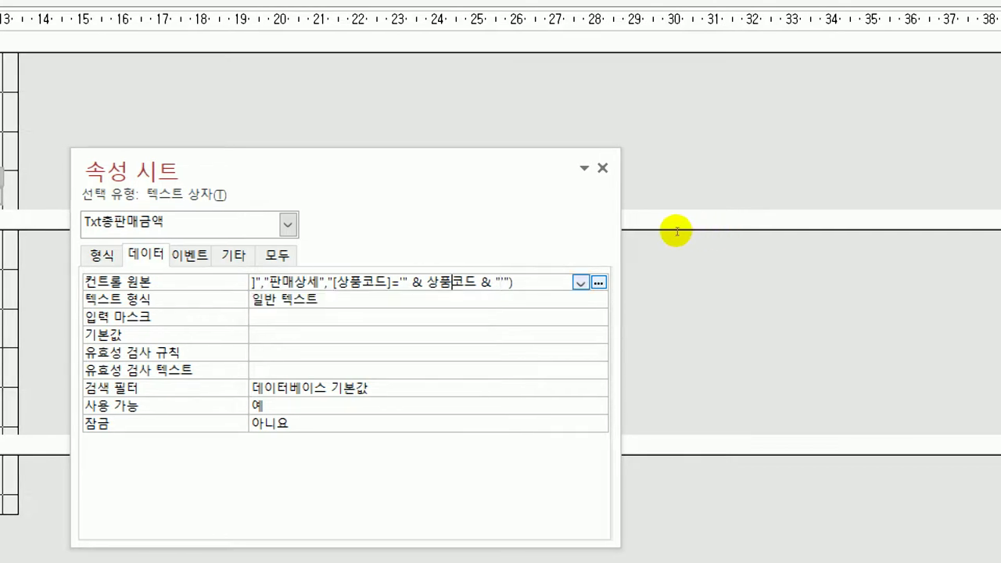
key("Down")
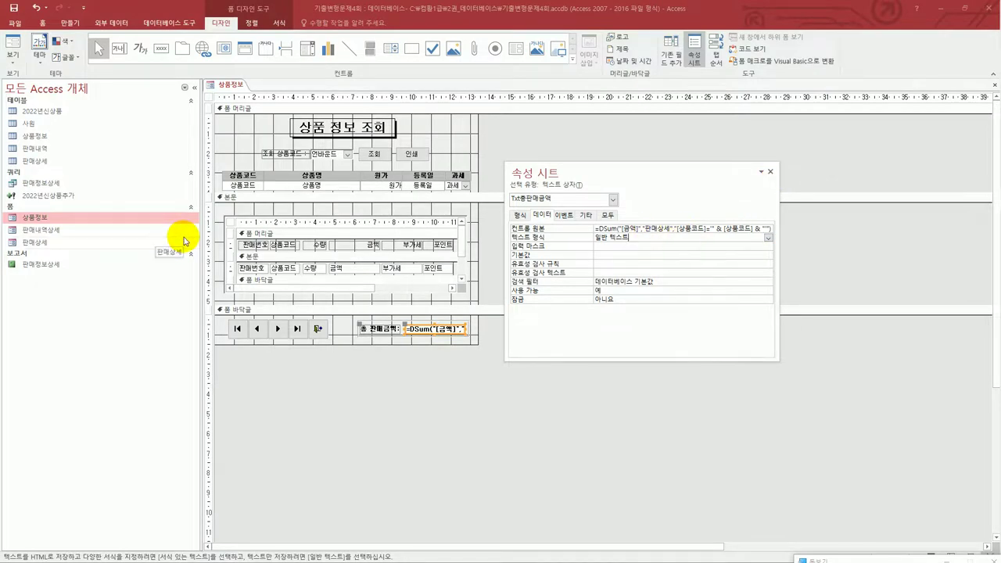
- Review the 판매상세 table's fields, the subform's link fields and the data properties of the form's 상품코드 text box
double_click(45, 161)
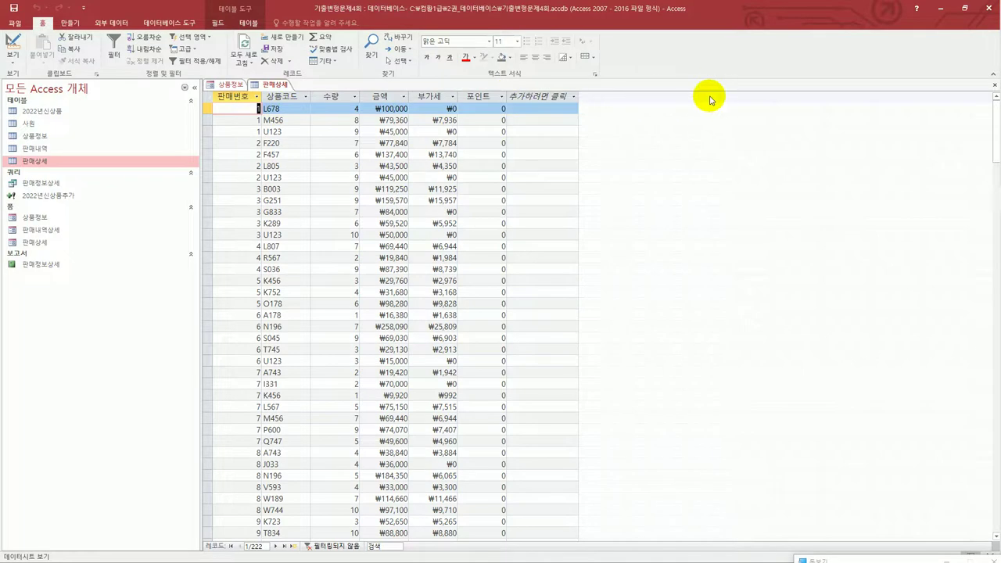
left_click(993, 87)
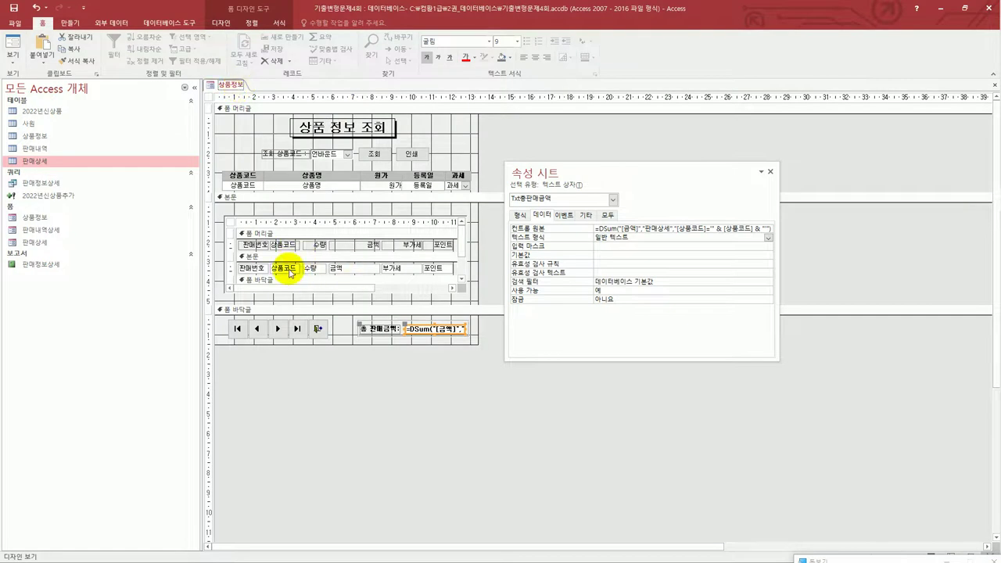
left_click(290, 272)
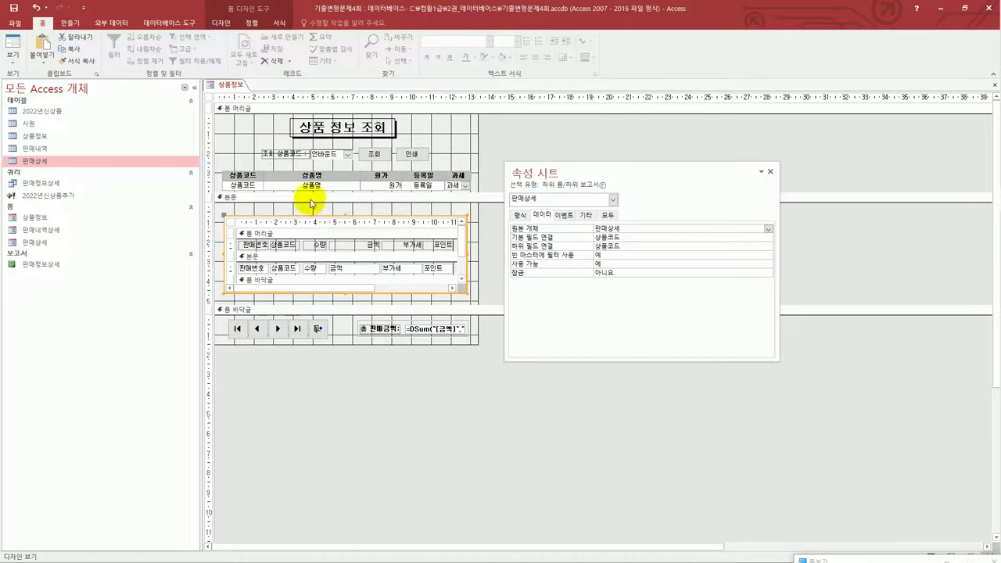
left_click(257, 186)
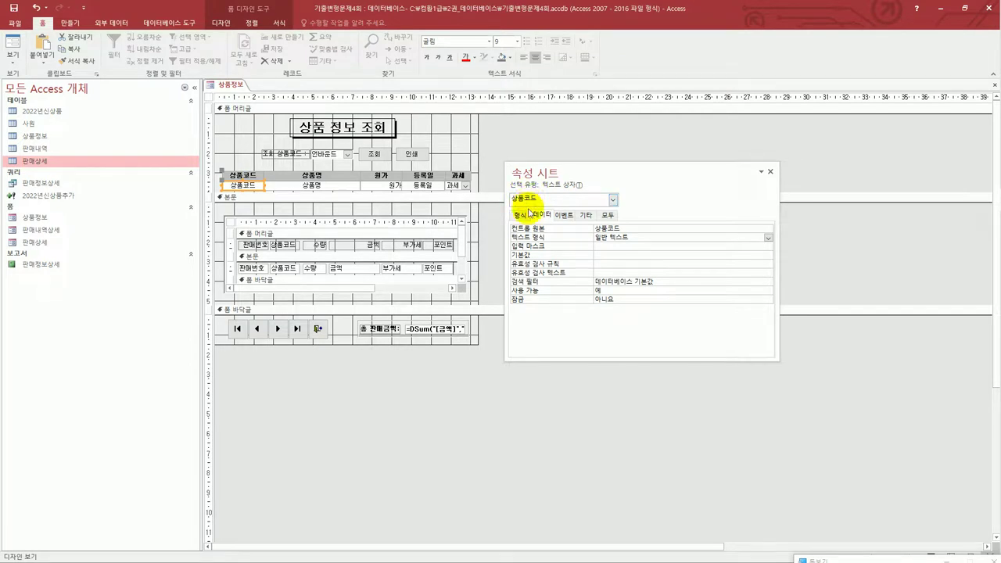
- Check the total sales amount of the 상품정보 form in Form view and close the form
left_click(446, 333)
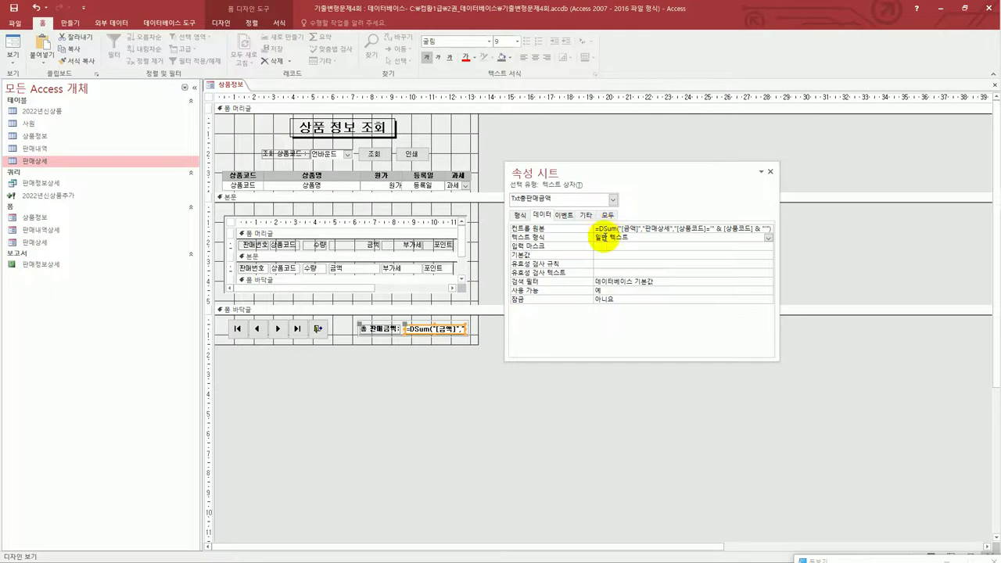
left_click(11, 51)
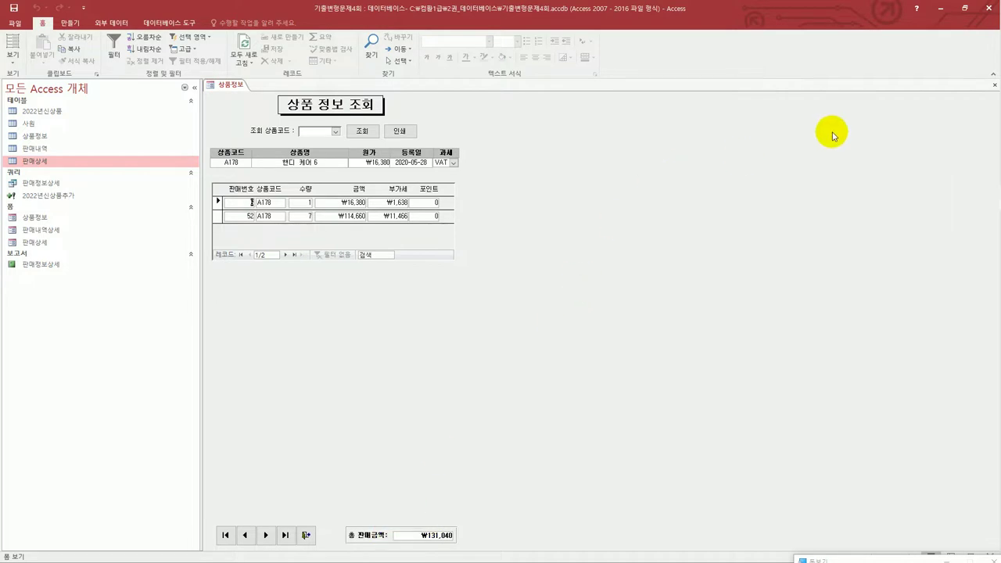
left_click(993, 84)
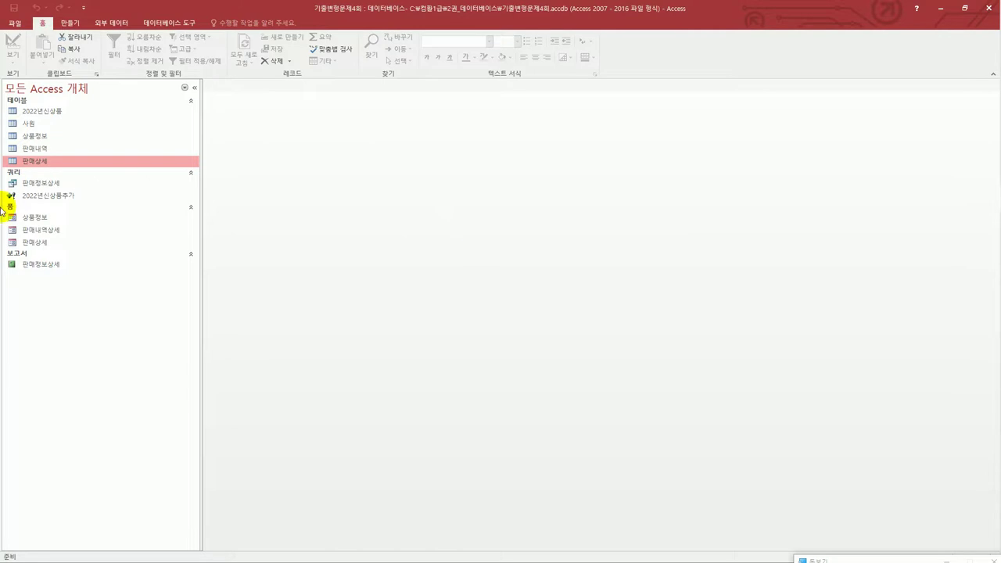
- Open the 판매내역상세 form in Design view
left_click(33, 231)
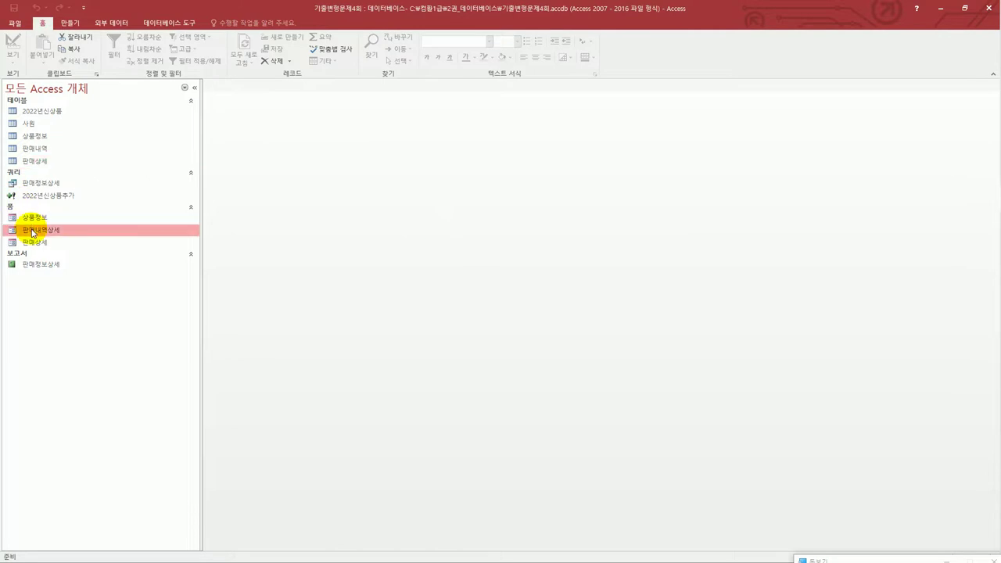
right_click(33, 231)
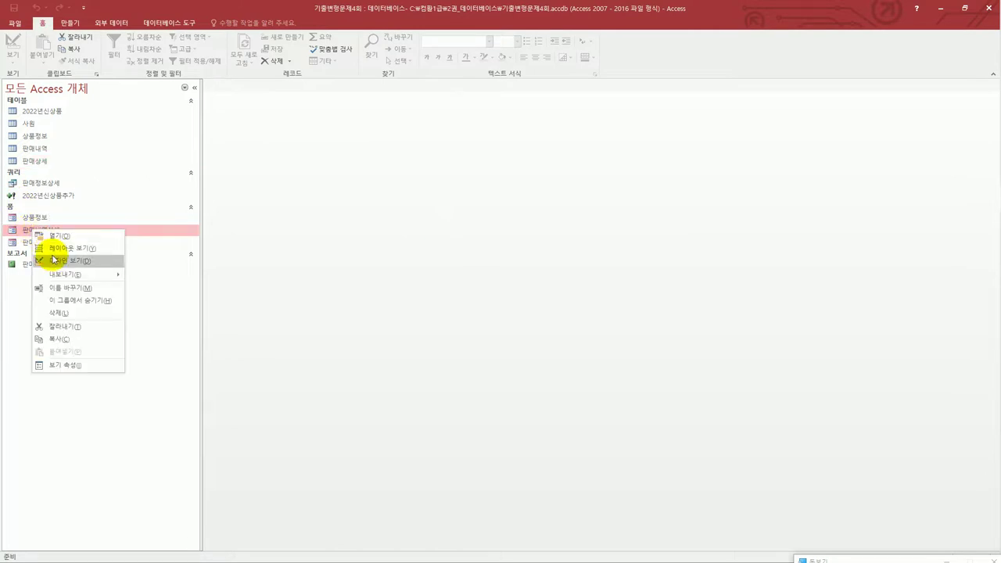
left_click(54, 261)
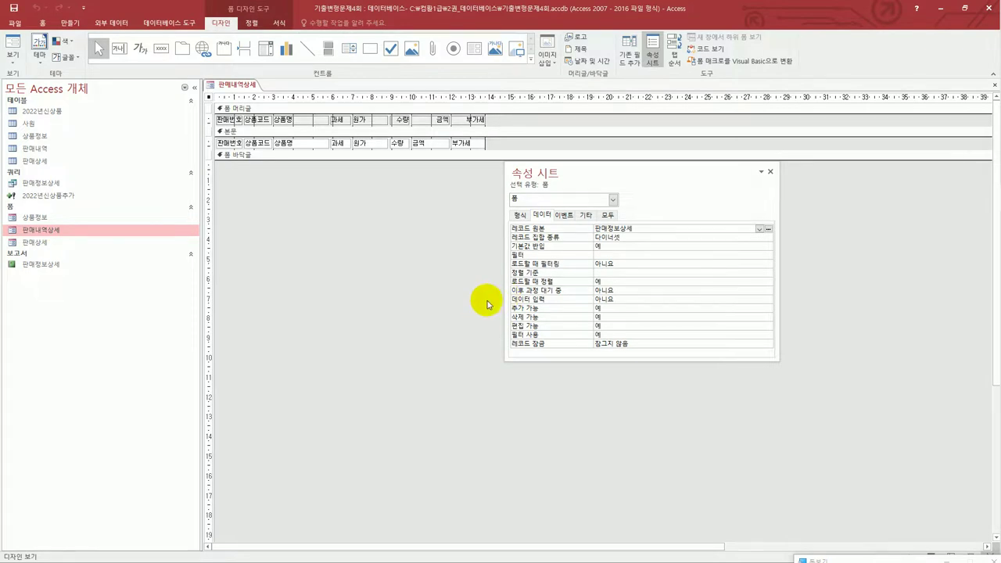
- Create an After Update event procedure for the Txt수량 text box and bring its code window fully into view
left_click(404, 149)
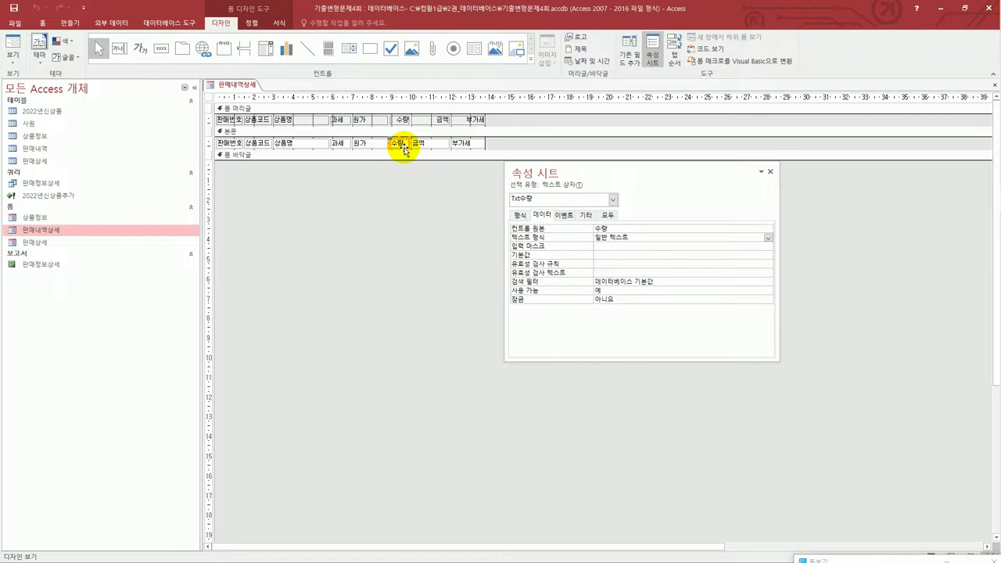
left_click(564, 216)
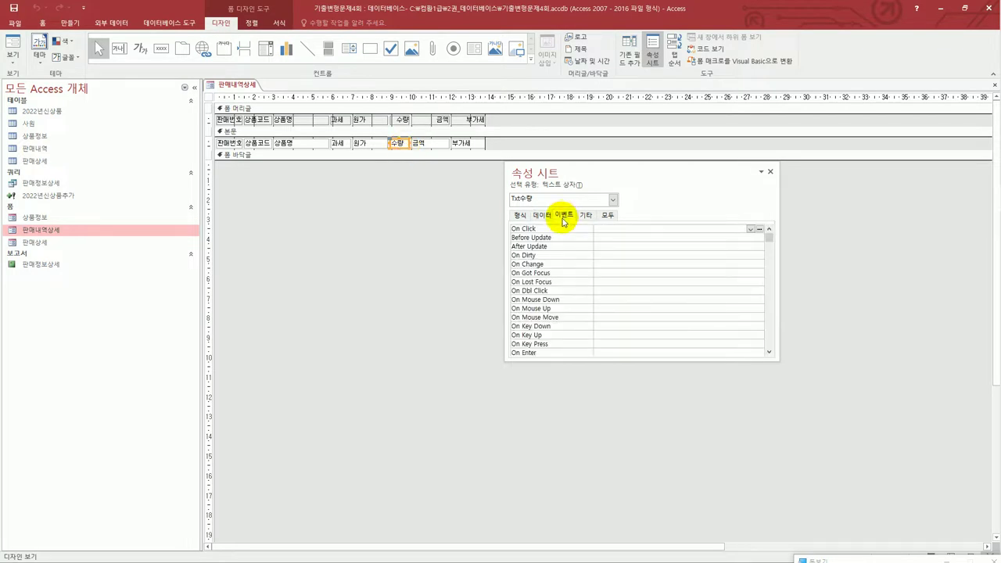
left_click(616, 247)
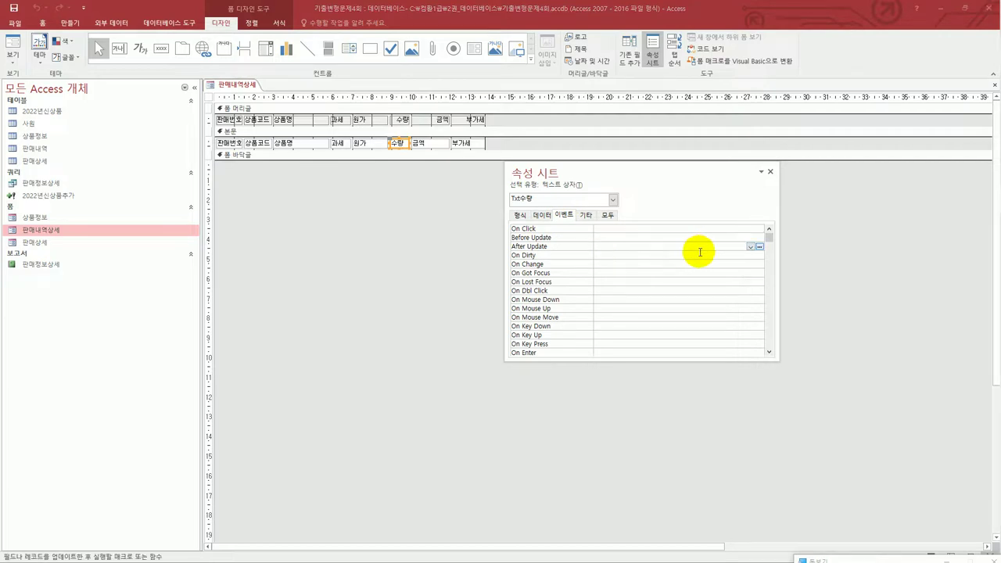
left_click(750, 246)
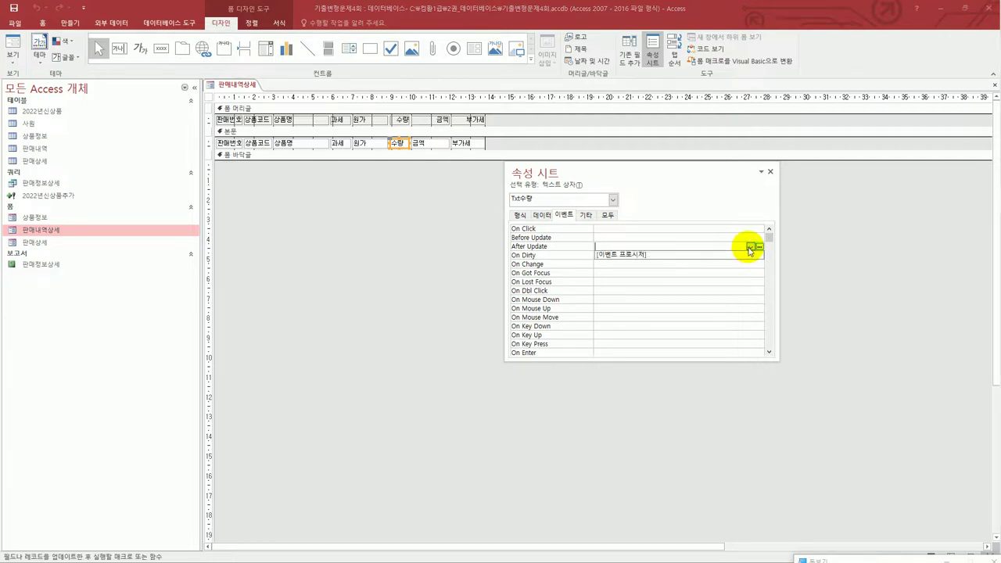
left_click(738, 255)
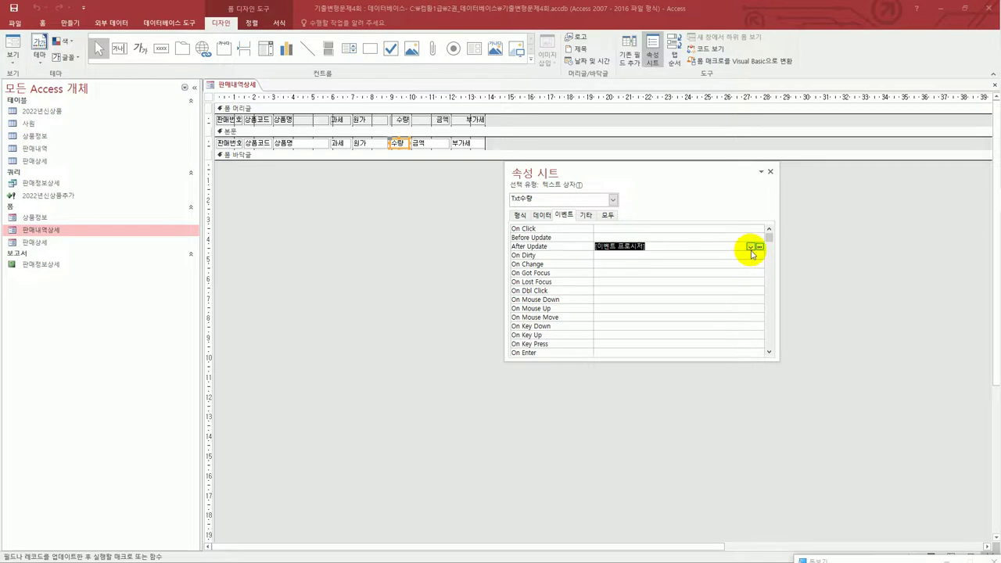
left_click(759, 247)
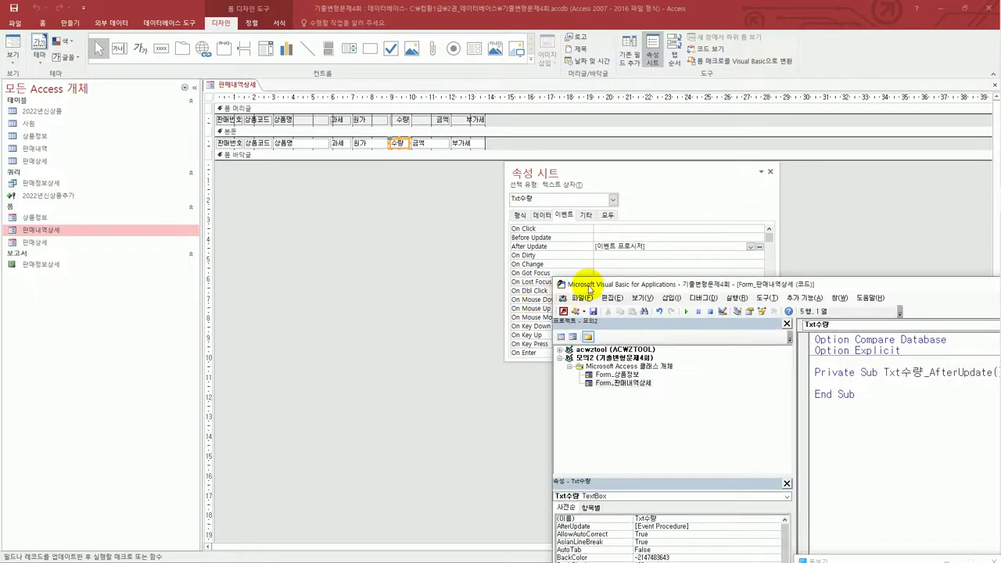
left_click_drag(579, 285, 215, 62)
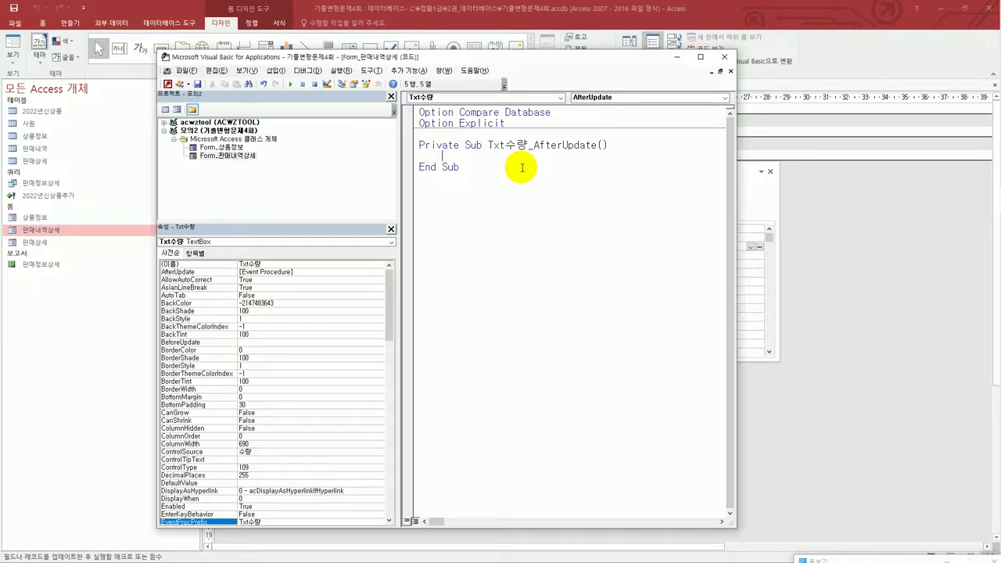
- Write the procedure's first statement as Txt금액 = Txt원가 * Txt수량
key("Tab")
type("TXT금액 = TXT원가 *")
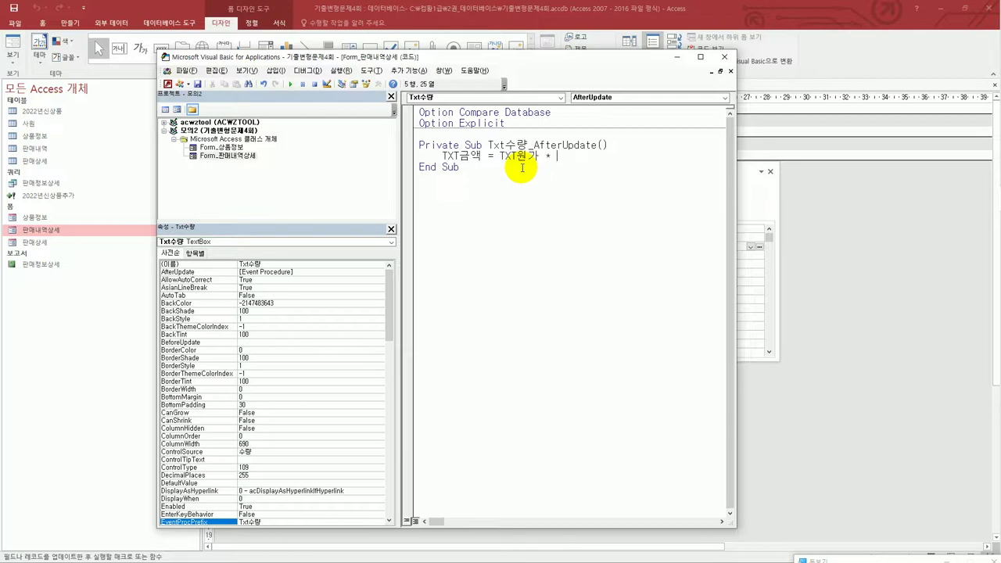
type(" Txt수량")
key("Return")
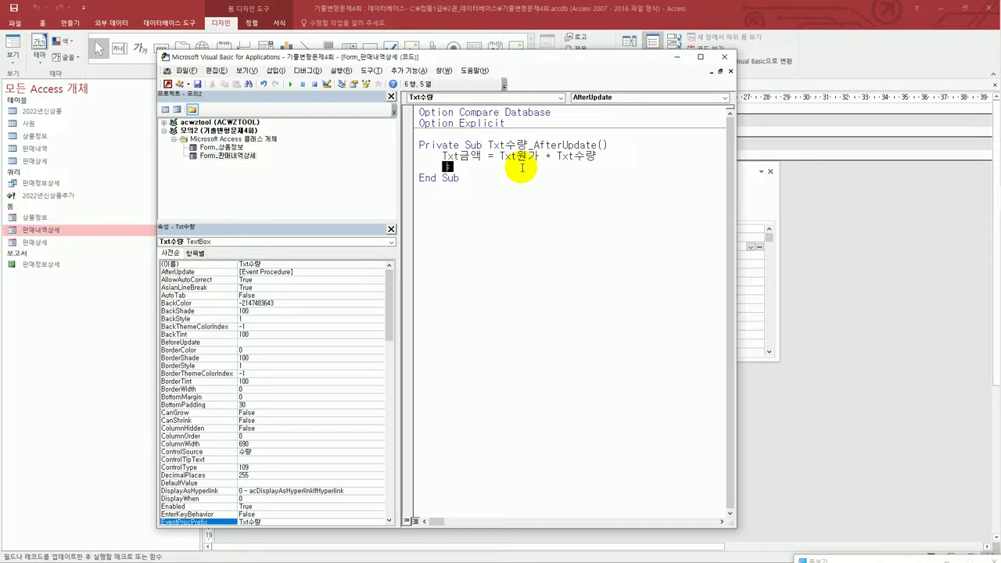
- Add an If block that sets Txt부가세 = Txt원가 * Txt수량 * 0.1 when Txt과세 = "VAT"
type("IF ")
type("TXT가")
type("세 =")
type("\"고")
type("VAT")
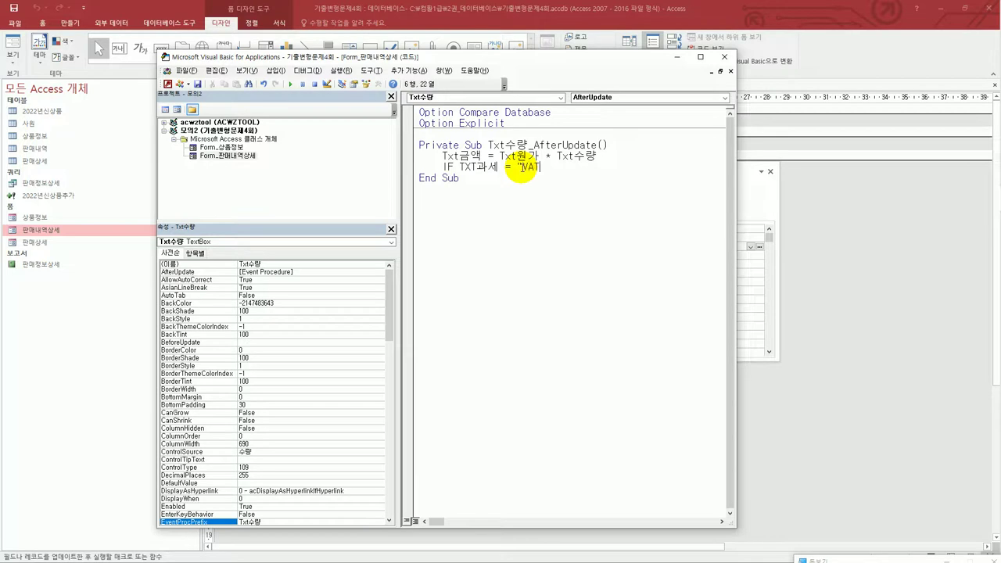
type("\" Then")
key("Return")
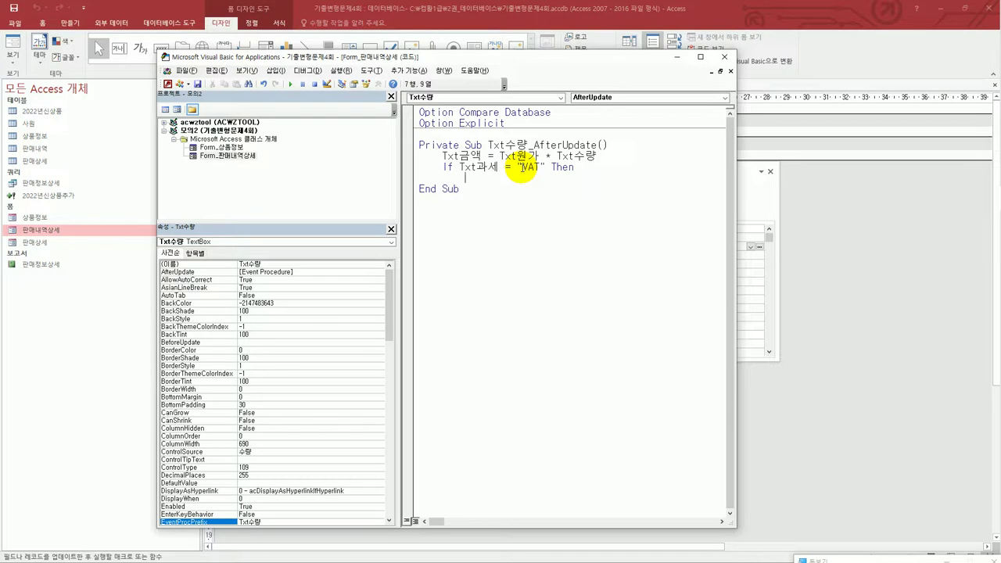
type("TXT부가세 = TXT원가 * ")
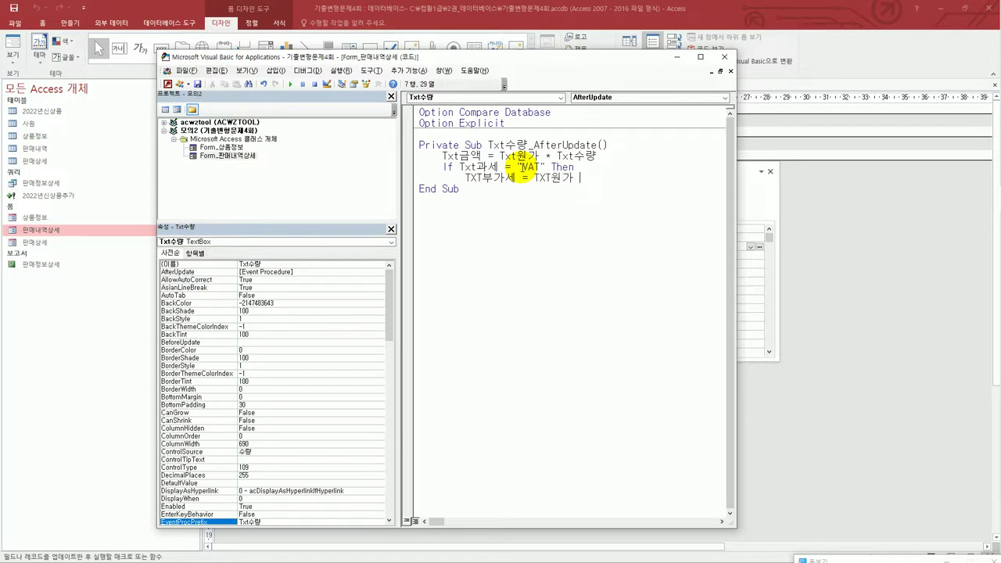
type("TXT수량 *0.1")
key("Return")
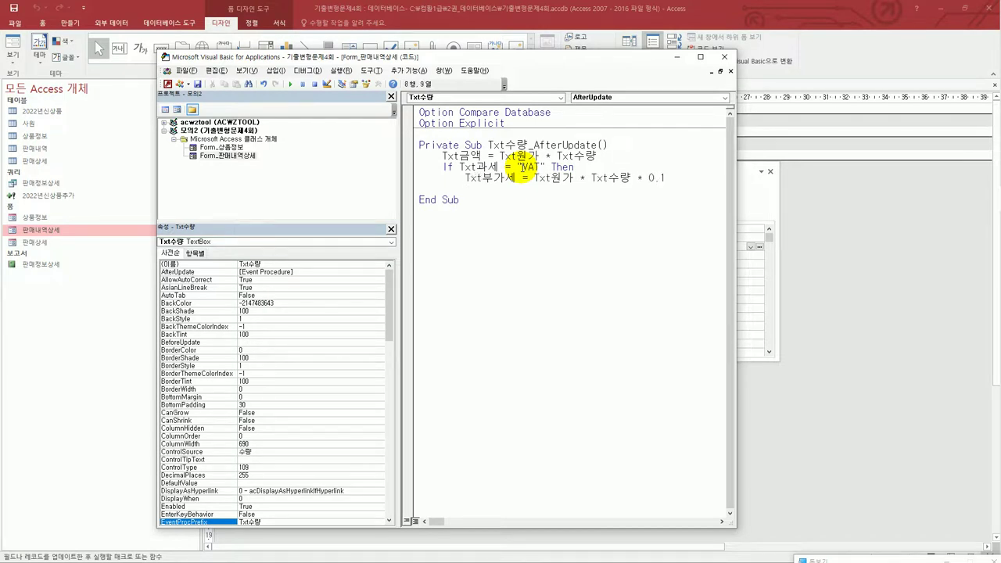
- Add an Else branch with Txt부가세 = 0 and close the block with End If
key("BackSpace")
type("else")
key("Return")
type("TXT부갓")
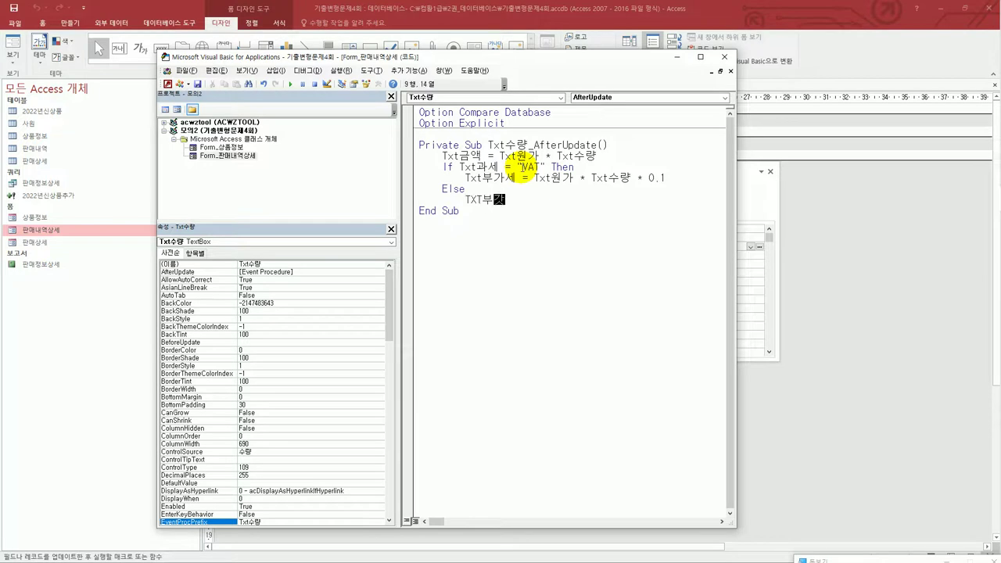
type("세 = 0")
key("Return")
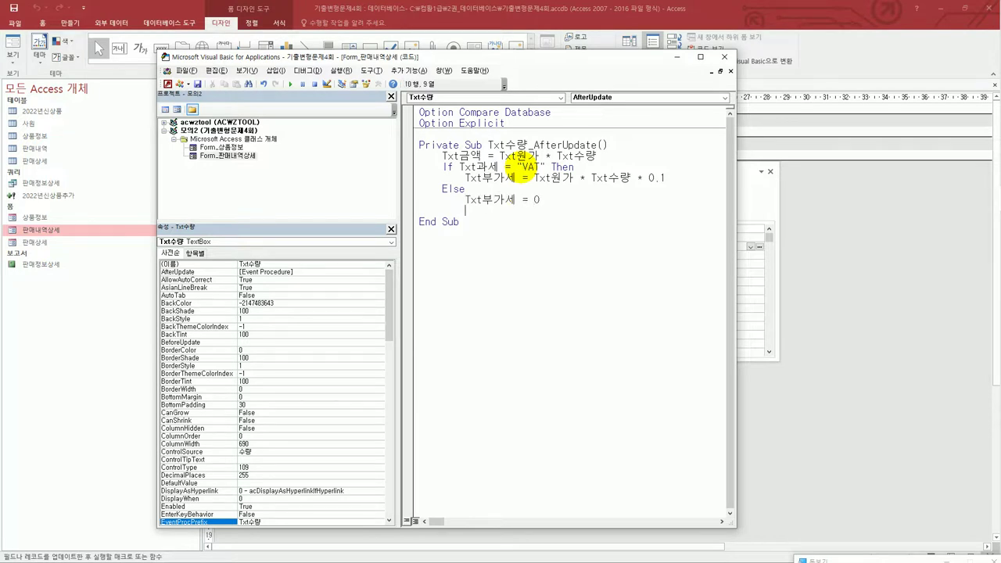
key("BackSpace")
type("END If")
key("Return")
- Insert a blank line between the Txt금액 statement and the If block
key("Up")
key("Up")
key("Up")
key("Up")
key("Up")
key("Return")
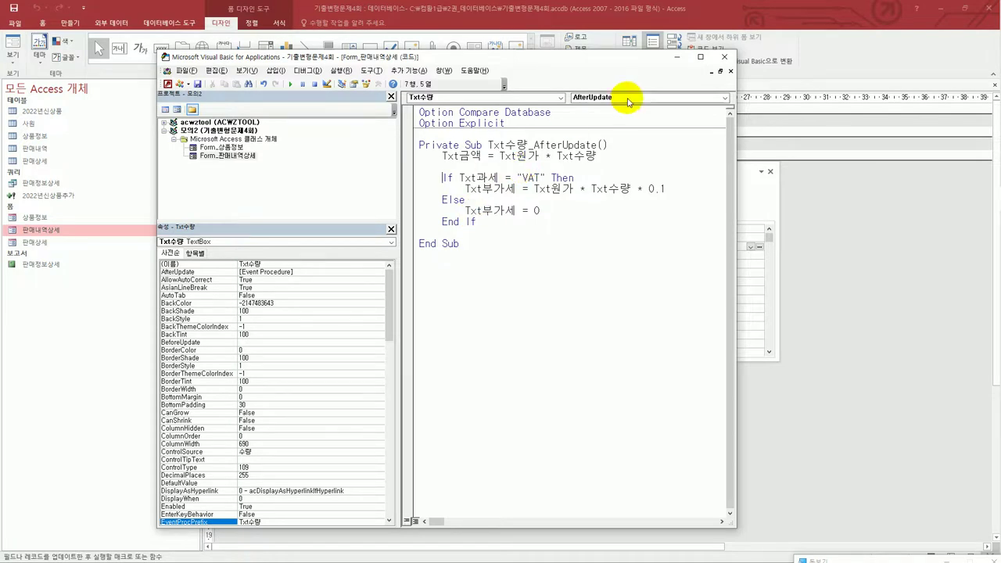
- Close the code editor, then save and close the 판매내역상세 form
left_click(724, 56)
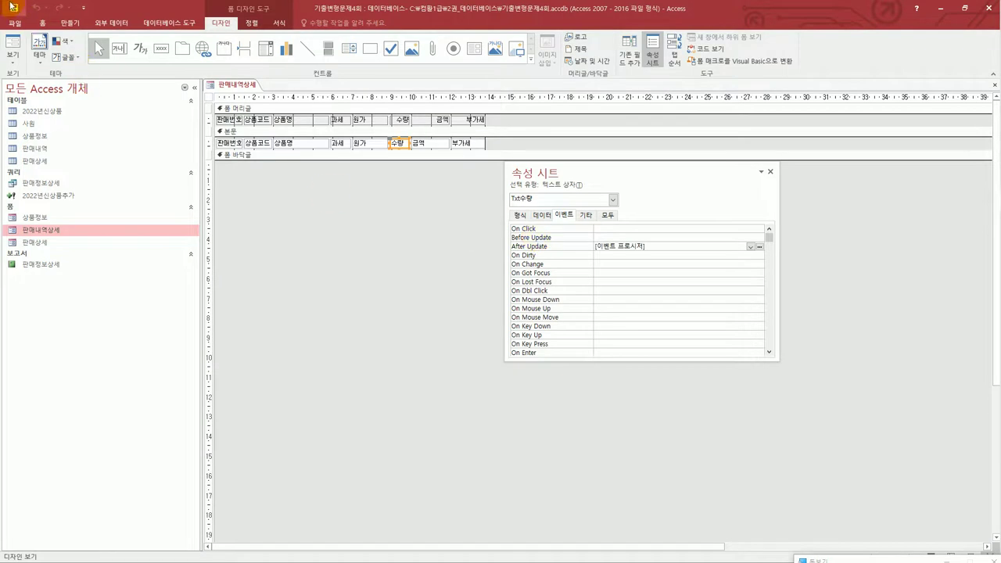
left_click(14, 9)
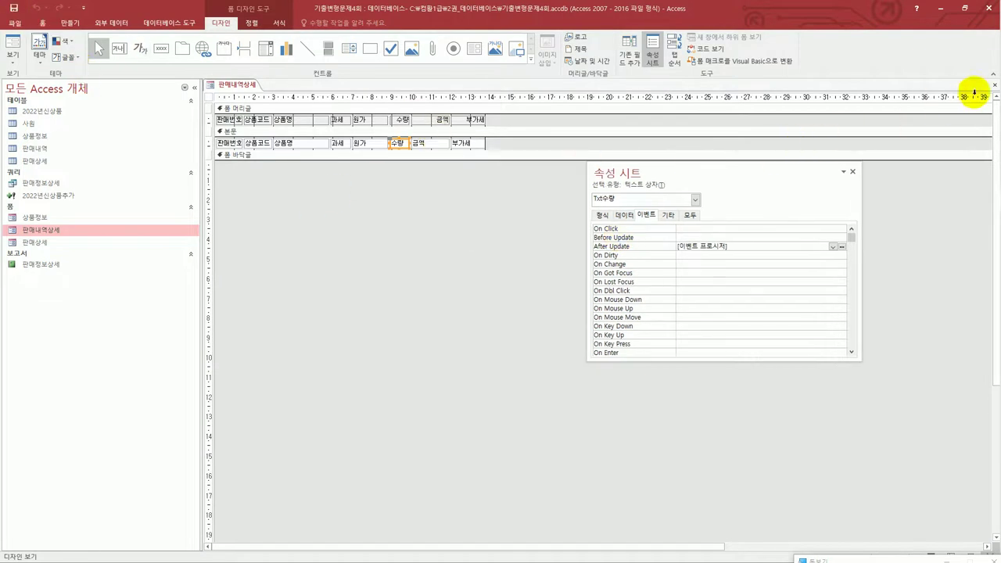
left_click(995, 86)
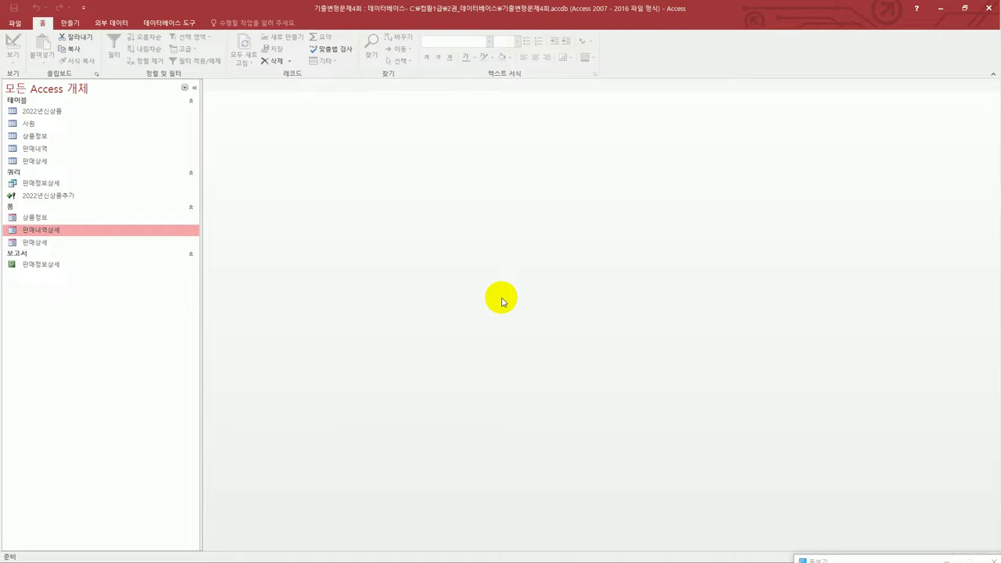
- Open the 판매정보상세 report in Design view and bind the detail section's Txt판매번호 text box to the 판매번호 field
right_click(45, 264)
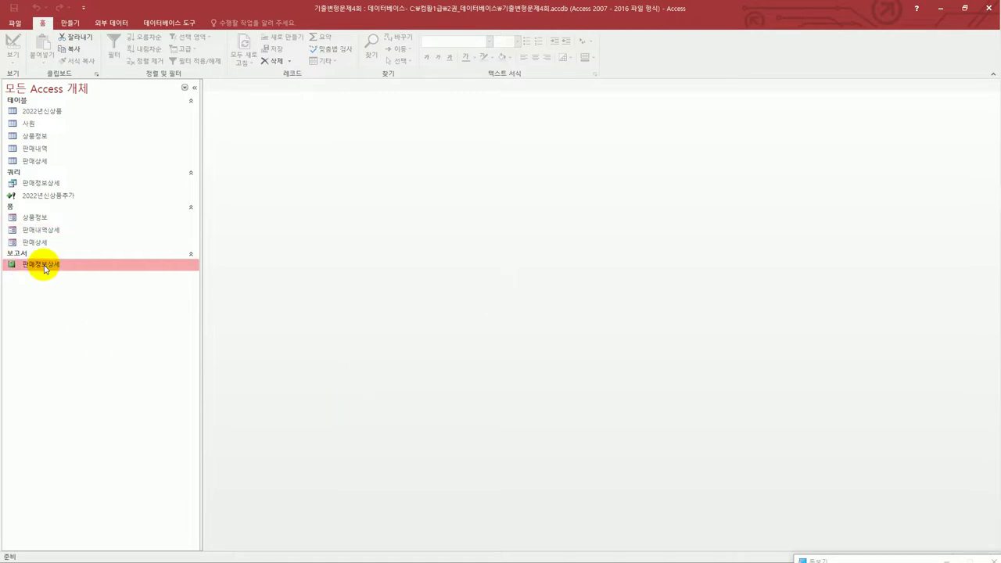
left_click(74, 296)
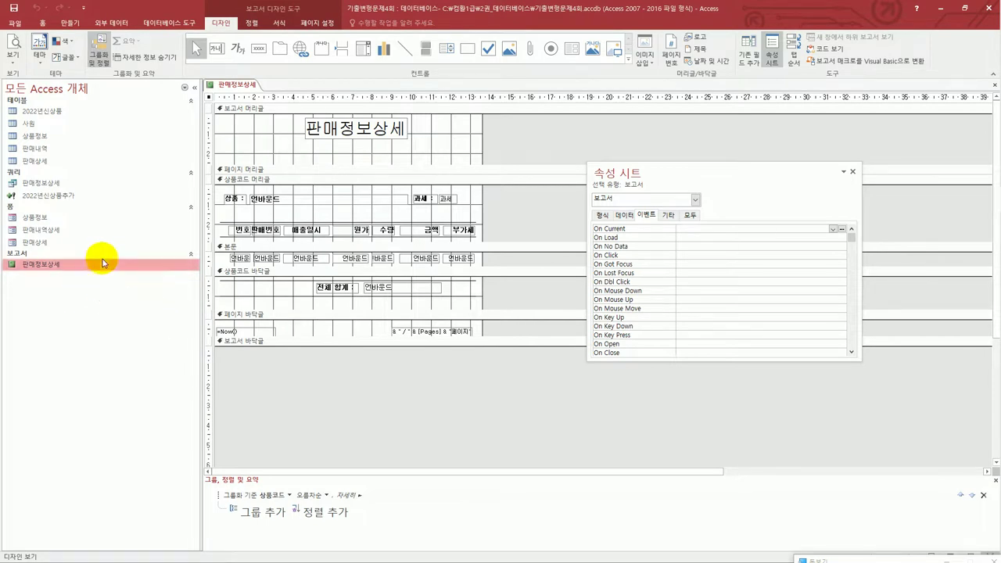
left_click(239, 259)
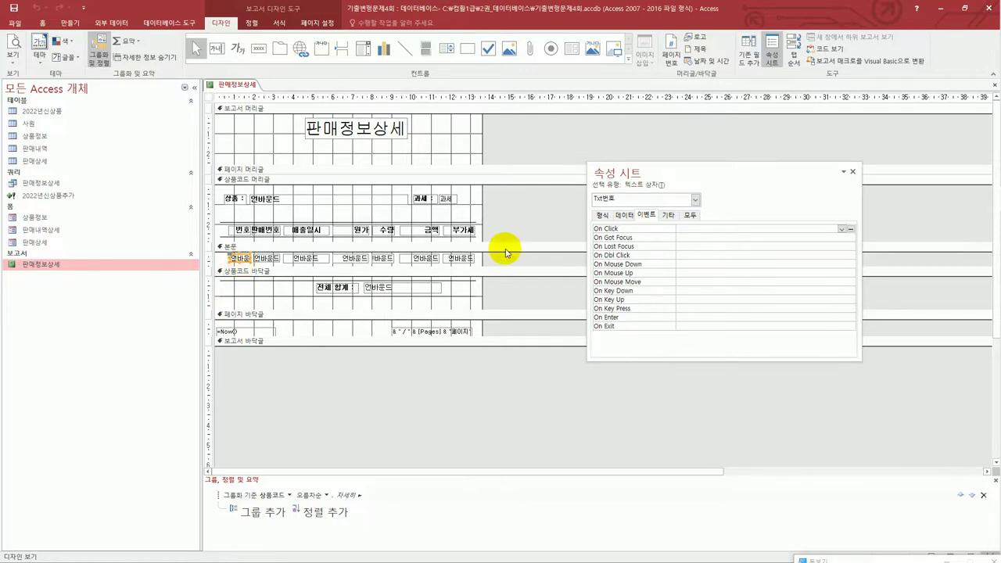
left_click(268, 258)
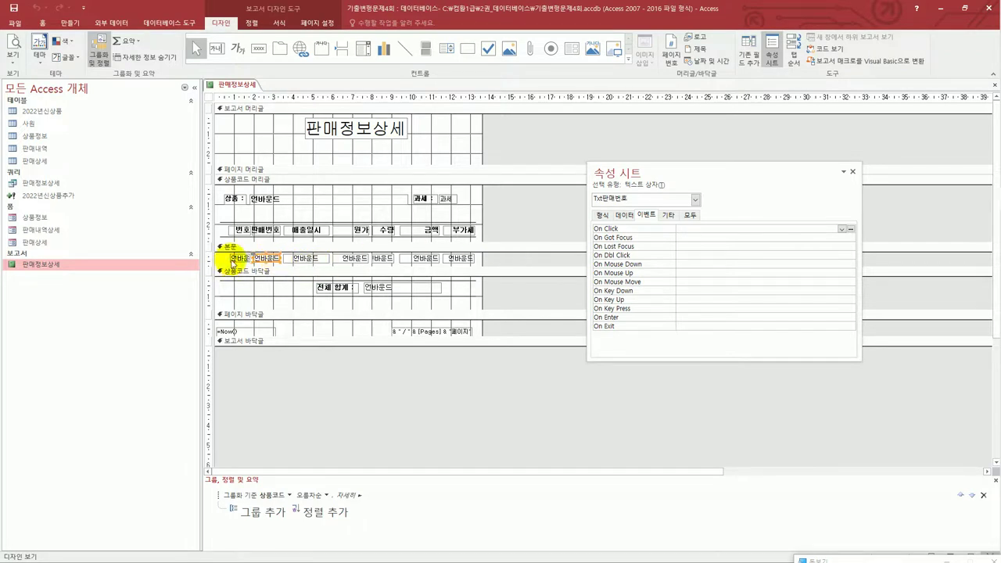
left_click_drag(659, 173, 441, 166)
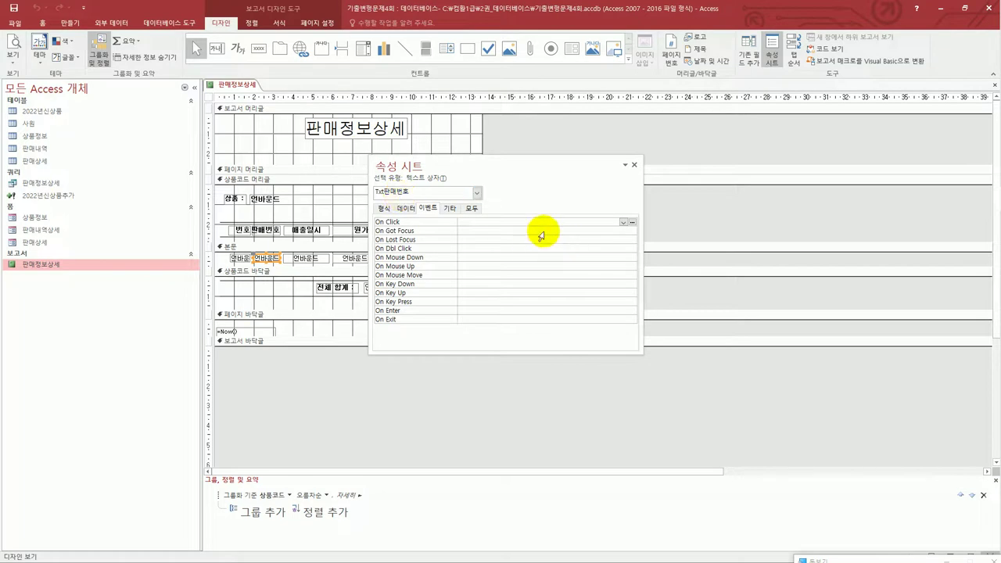
left_click(416, 212)
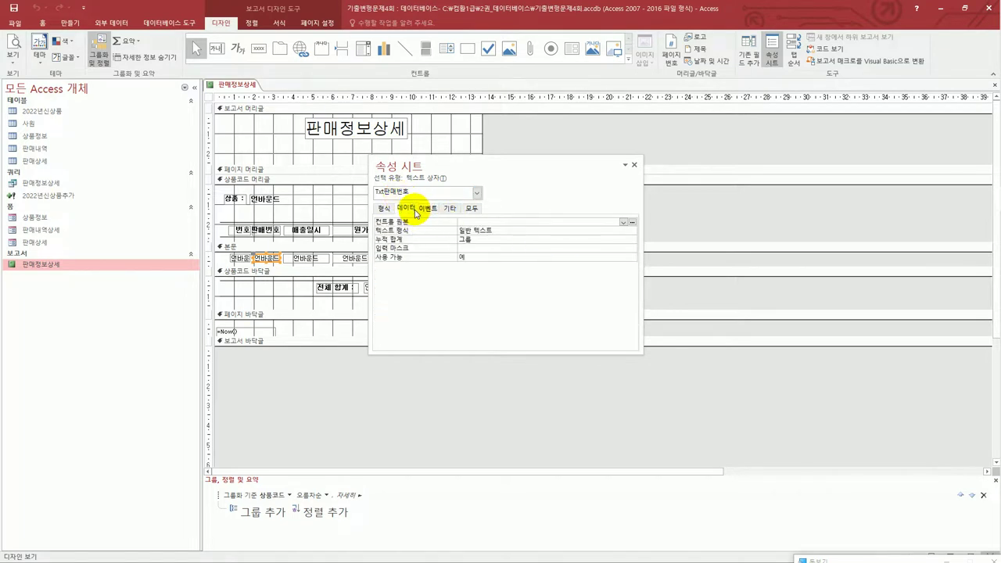
left_click(624, 222)
left_click(610, 230)
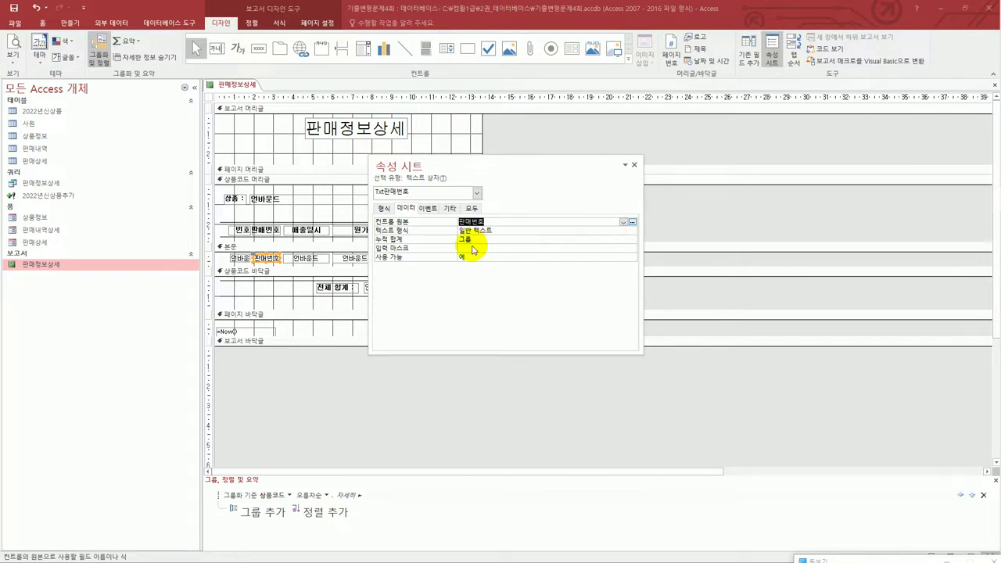
- Set the control sources of the detail section's Txt매출일시 and Txt원가 text boxes to 매출일시 and 원가
left_click(313, 261)
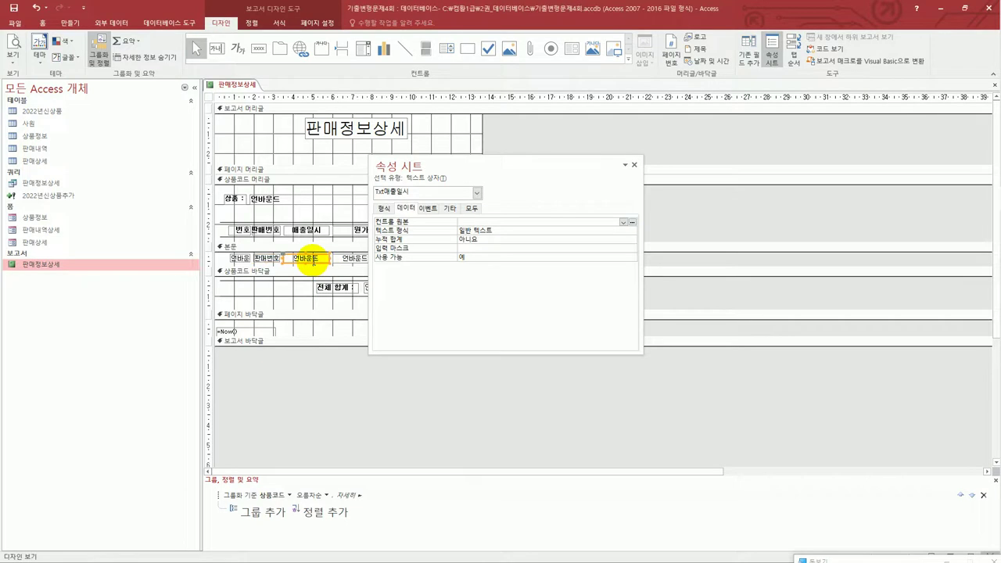
left_click(623, 224)
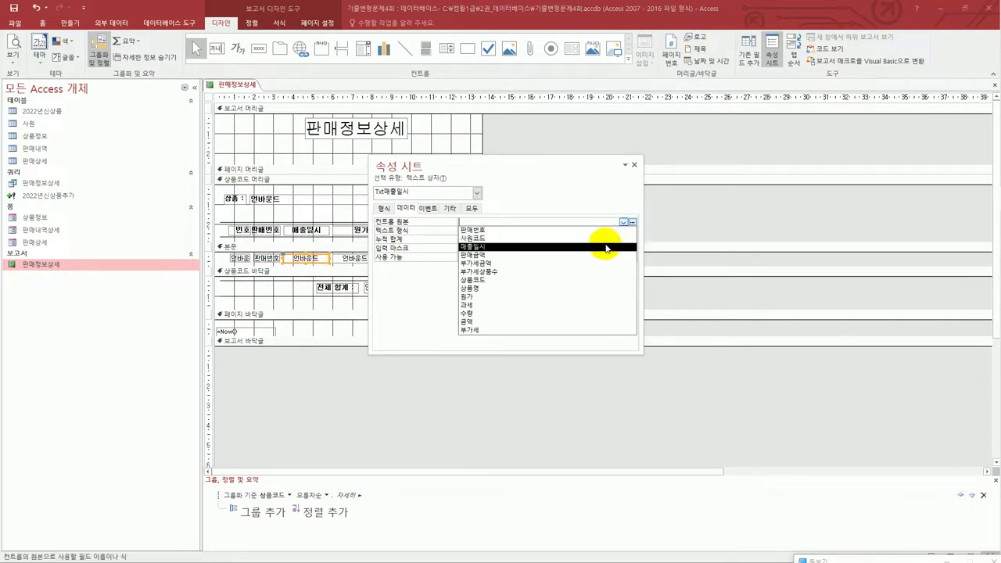
left_click(605, 245)
left_click_drag(547, 160, 608, 160)
left_click(353, 259)
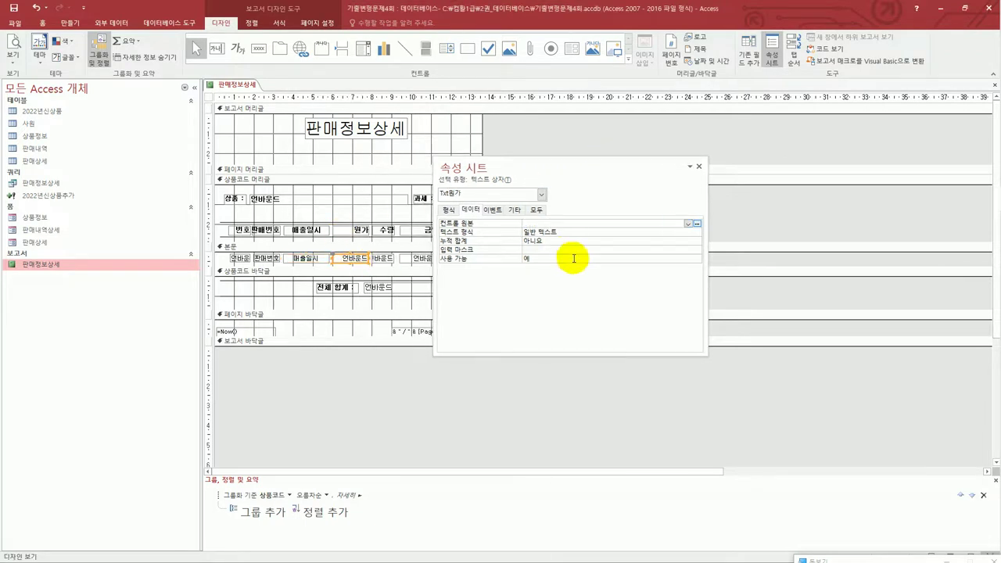
left_click(688, 223)
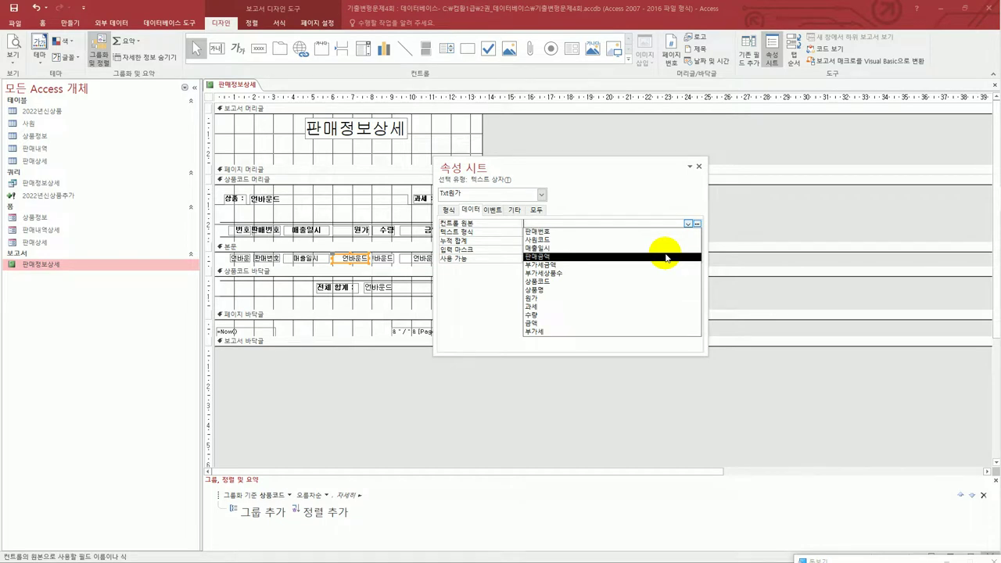
left_click(649, 298)
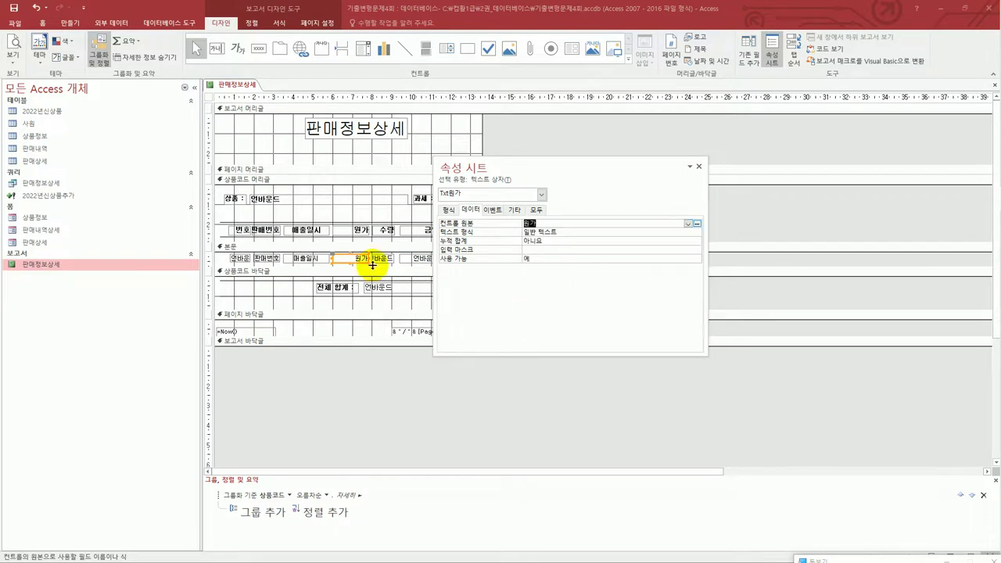
- Bind the detail section's Txt수량 text box to the 수량 field and Txt금액 to the 금액 field
left_click(380, 261)
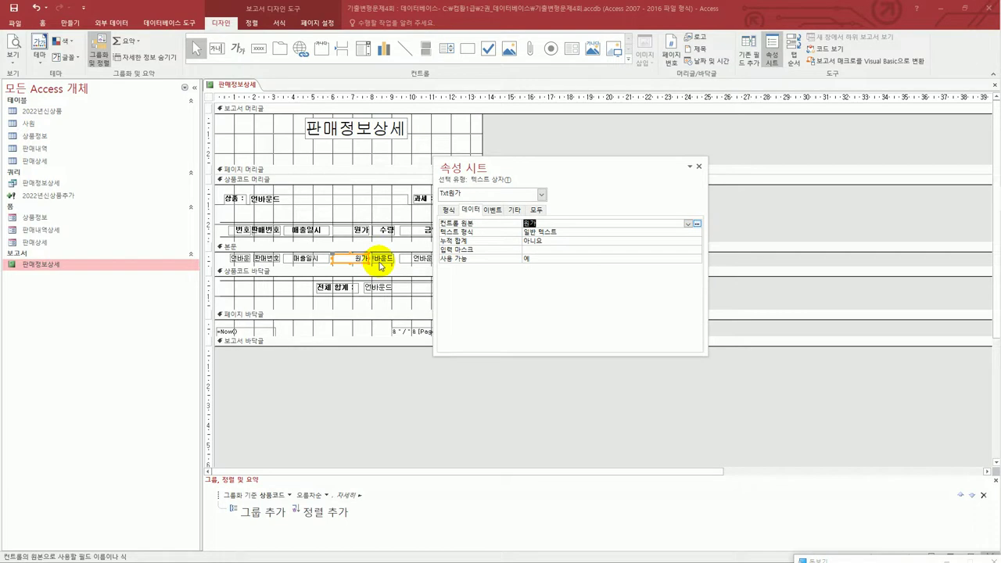
left_click(688, 224)
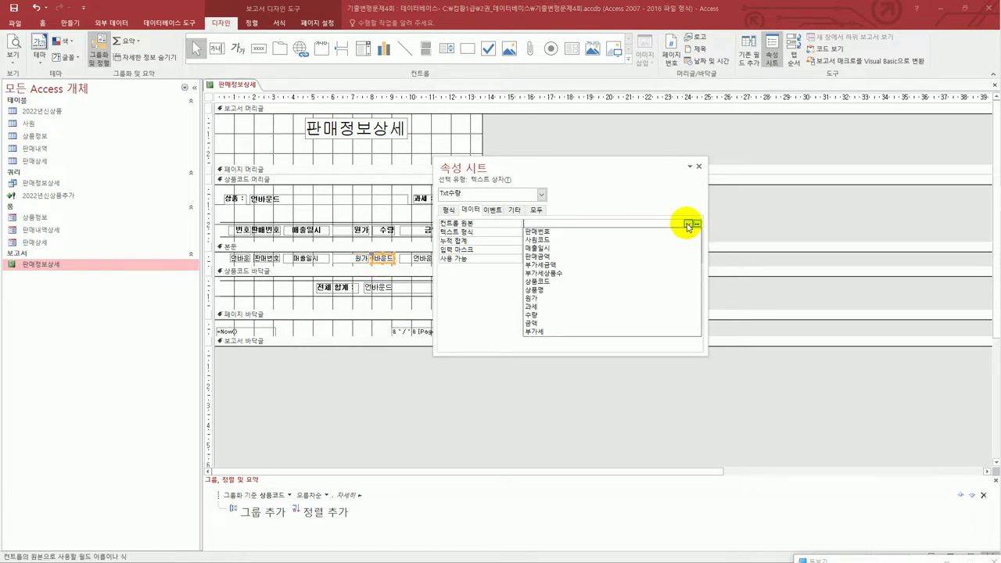
left_click(623, 316)
left_click(422, 263)
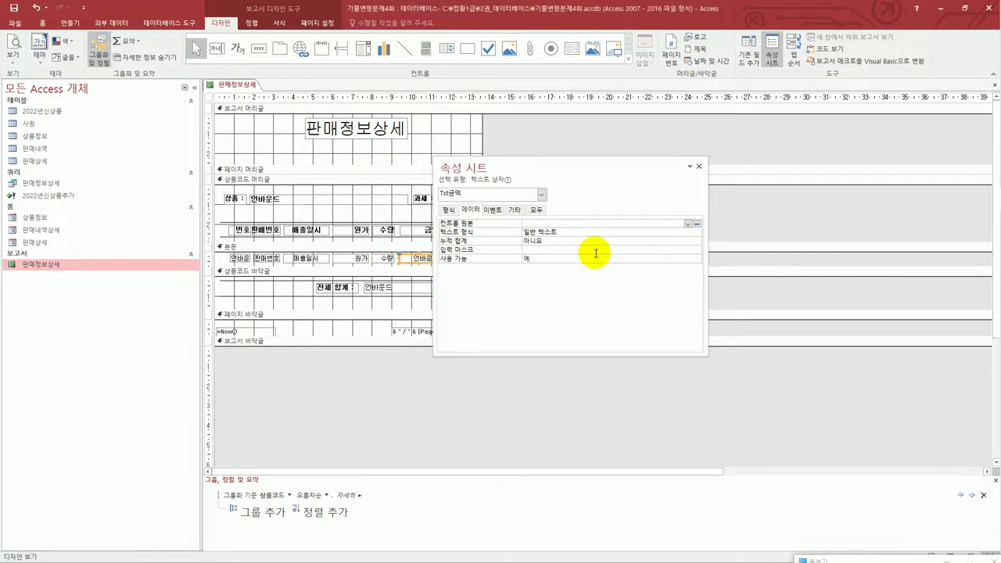
left_click(688, 225)
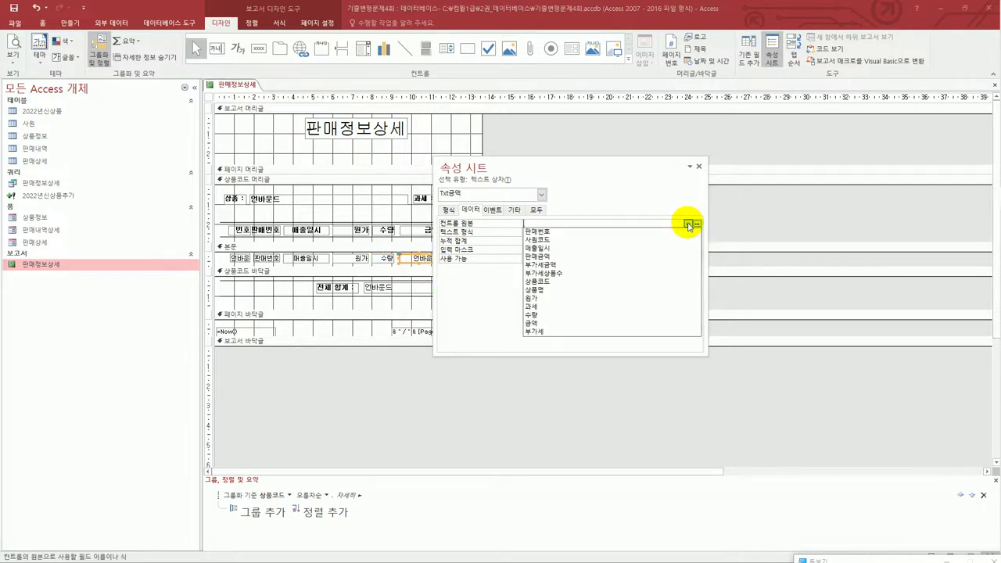
left_click(571, 324)
- Set the control source of the detail section's Txt부가세 text box to the 부가세 field
left_click_drag(565, 165, 671, 168)
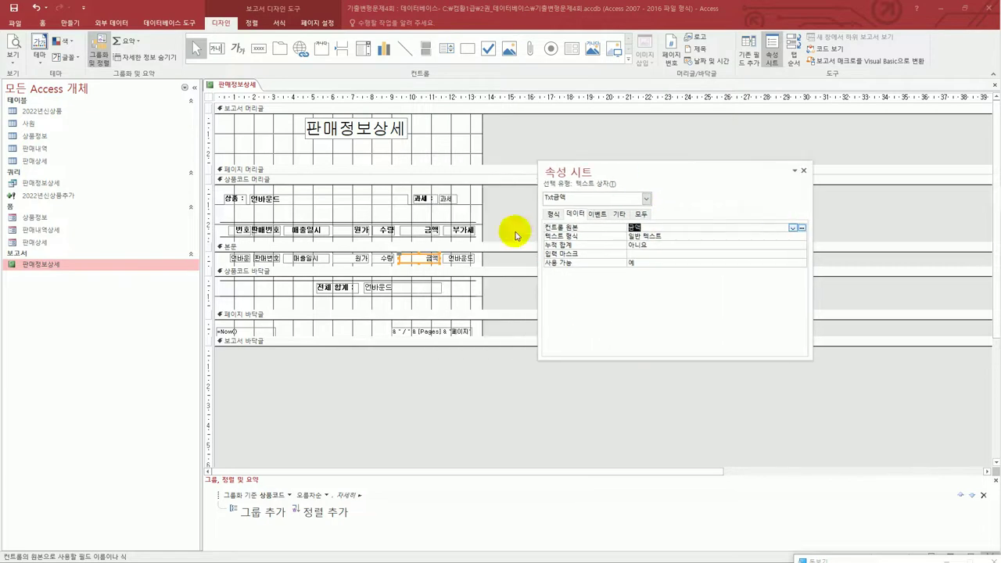
left_click(459, 258)
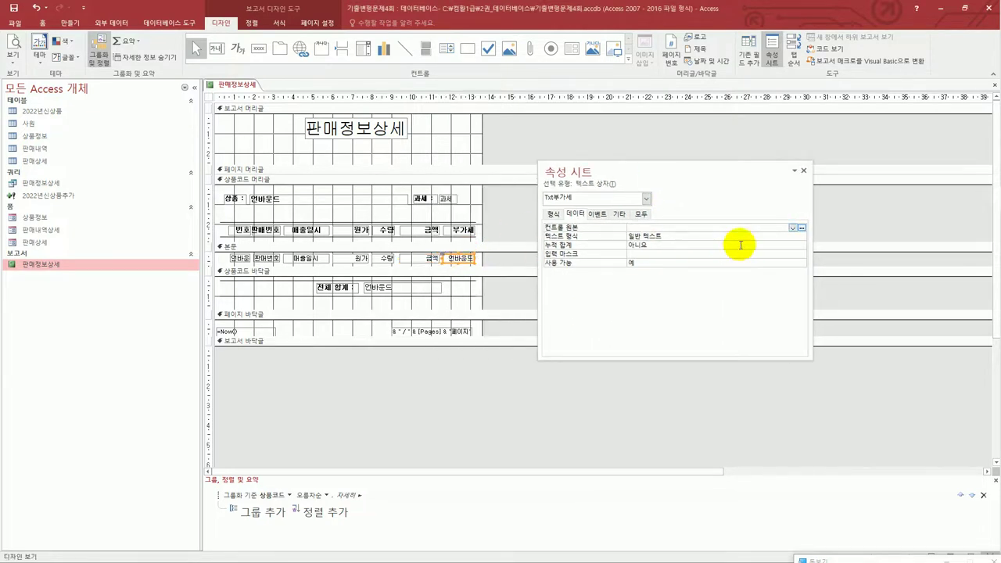
left_click(793, 228)
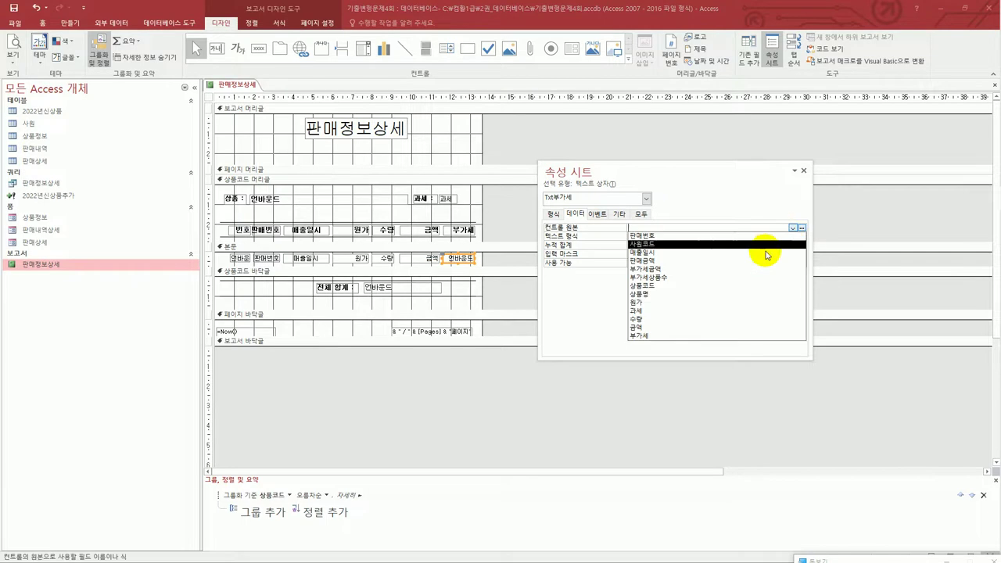
left_click(700, 335)
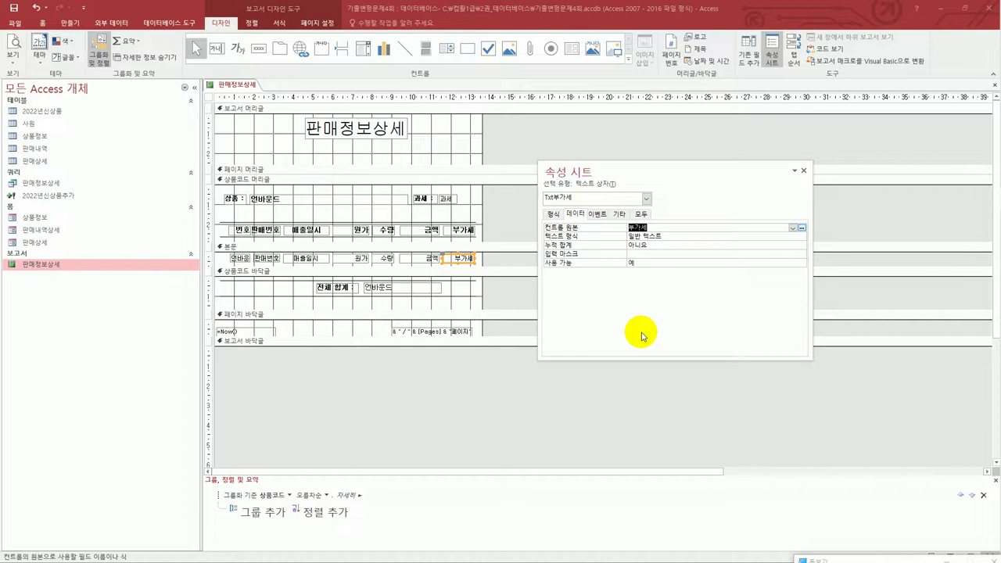
- Create a conditional formatting rule on Txt수량 for field values greater than 5
left_click(387, 259)
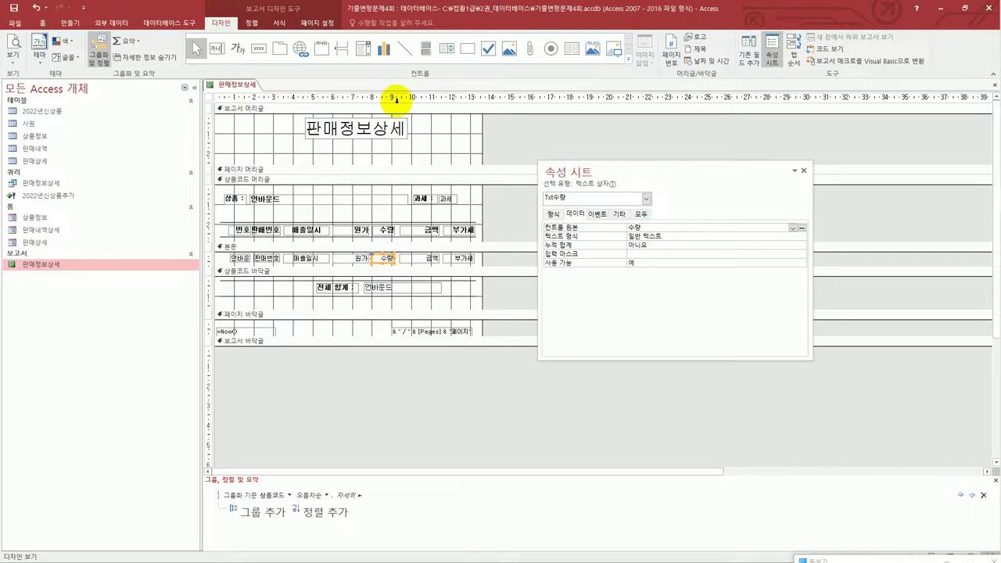
left_click(285, 25)
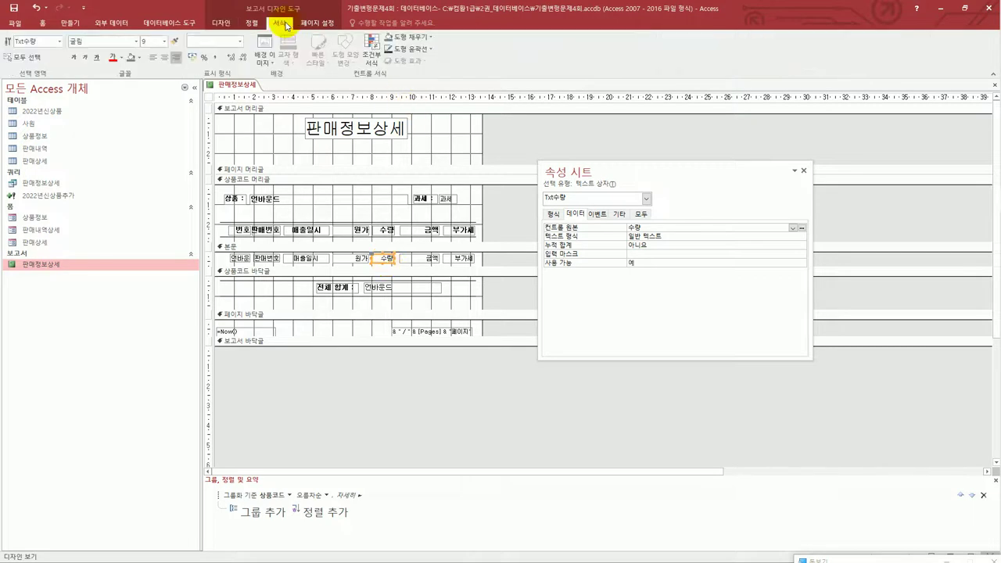
left_click(373, 62)
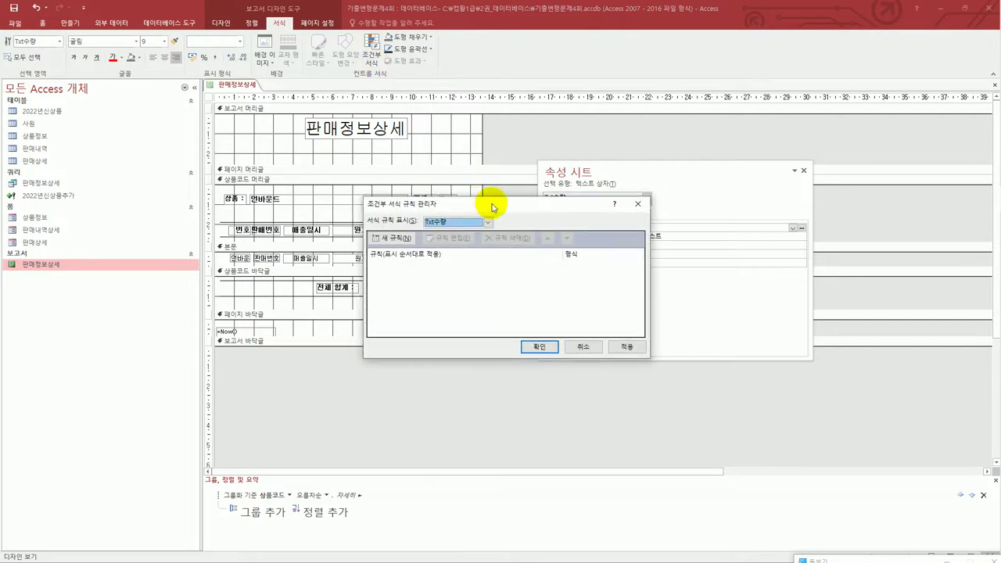
left_click_drag(492, 207, 607, 189)
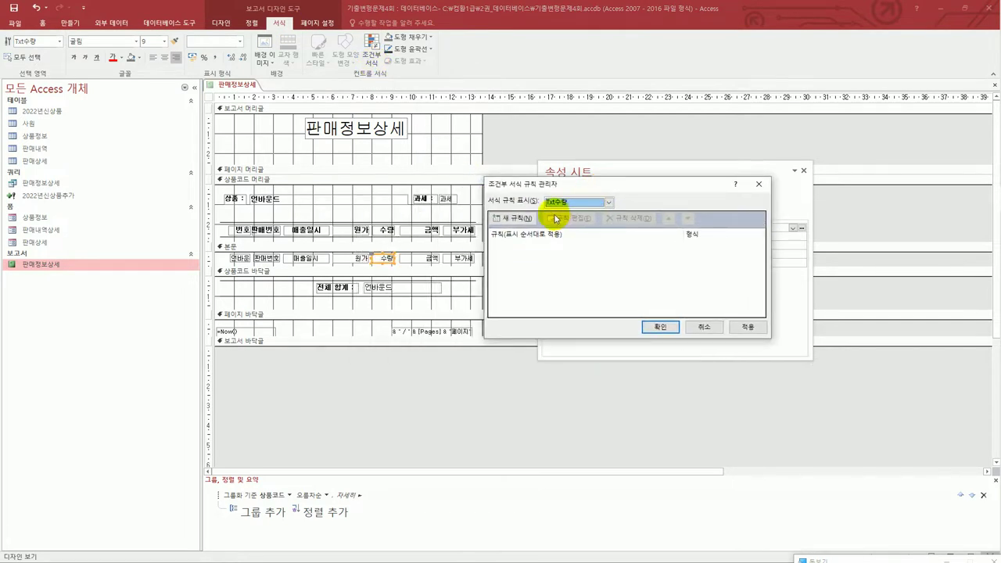
left_click(530, 221)
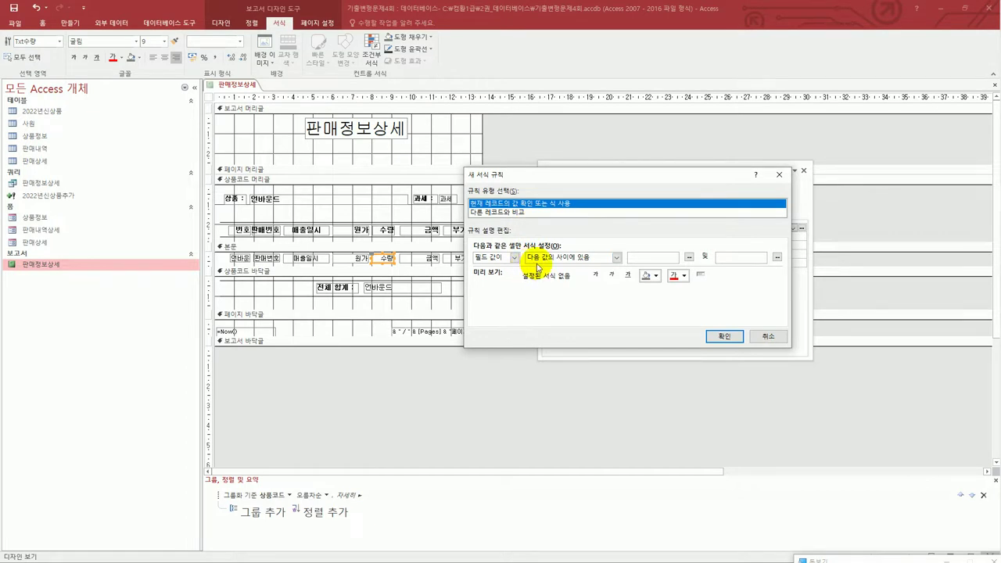
left_click(586, 259)
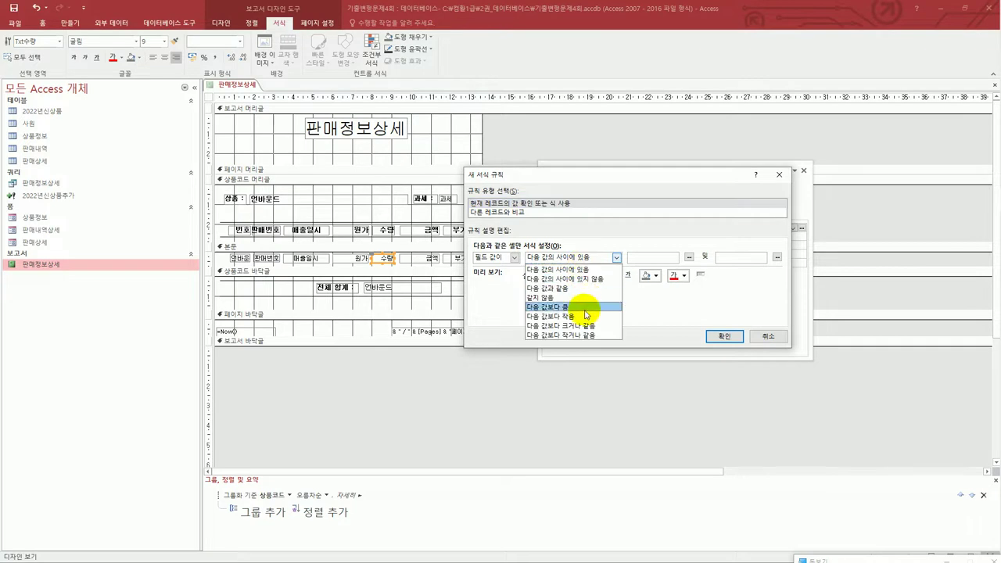
left_click(586, 307)
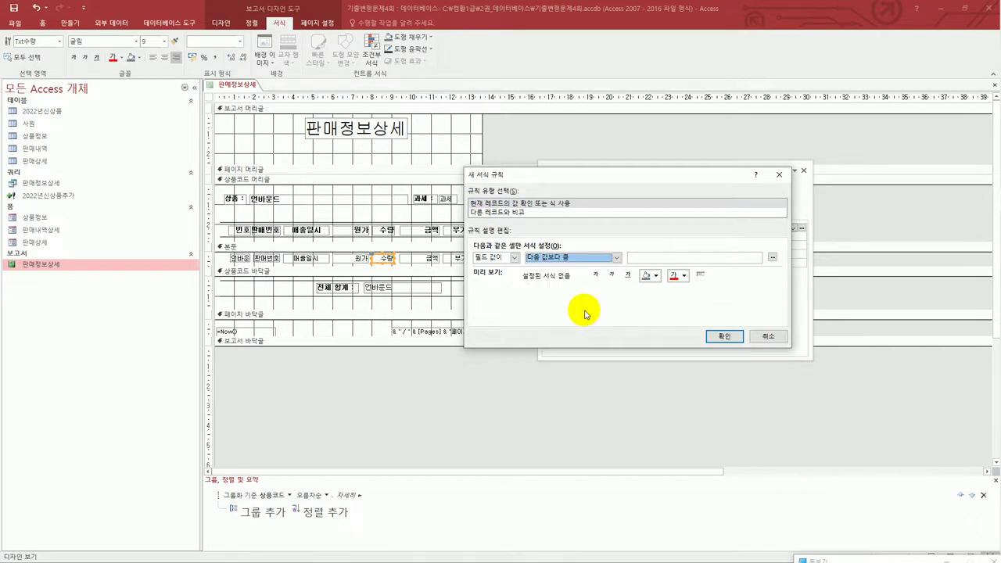
left_click(641, 258)
type("5")
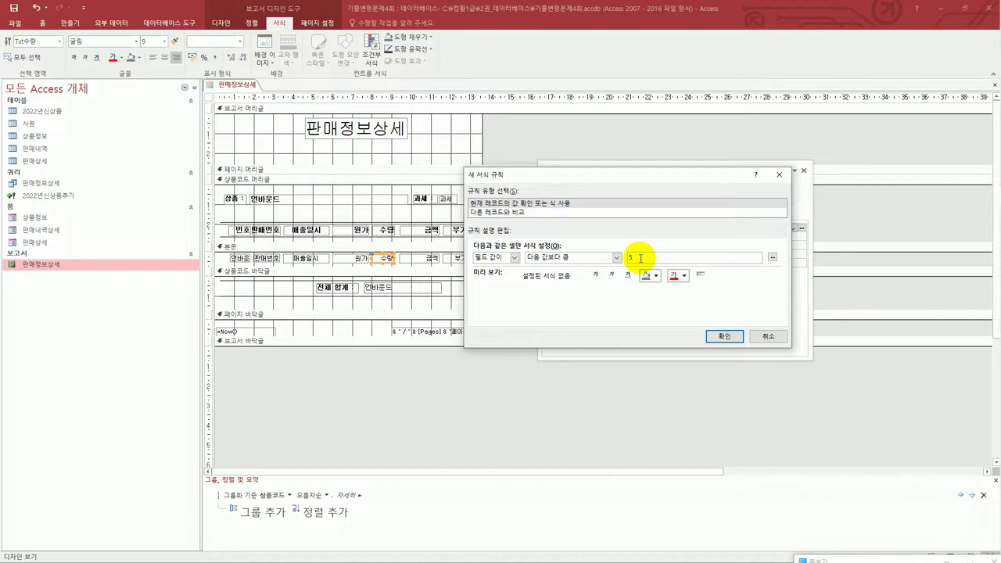
- Give the Txt수량 formatting rule bold text and apply it to the report
left_click(597, 277)
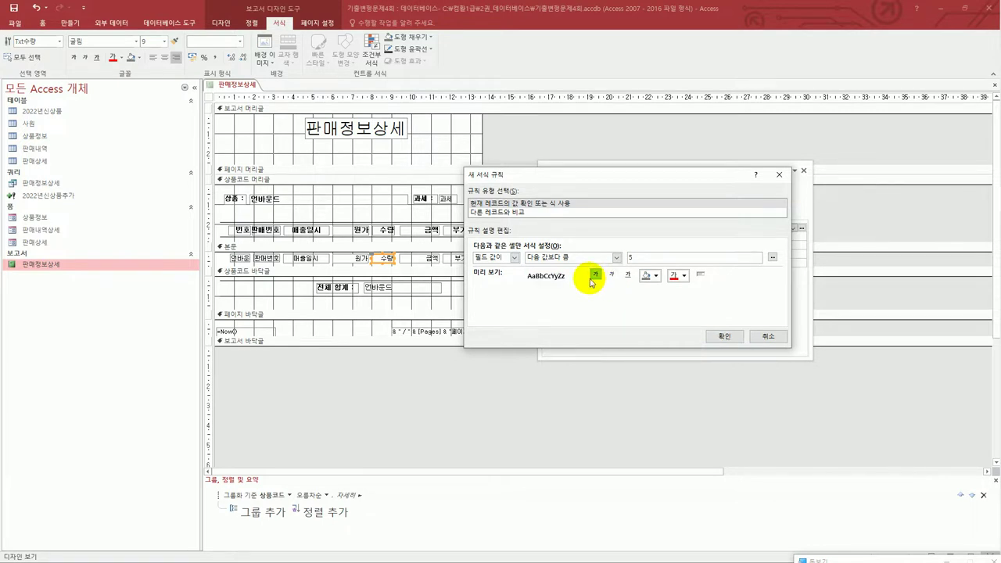
left_click(724, 338)
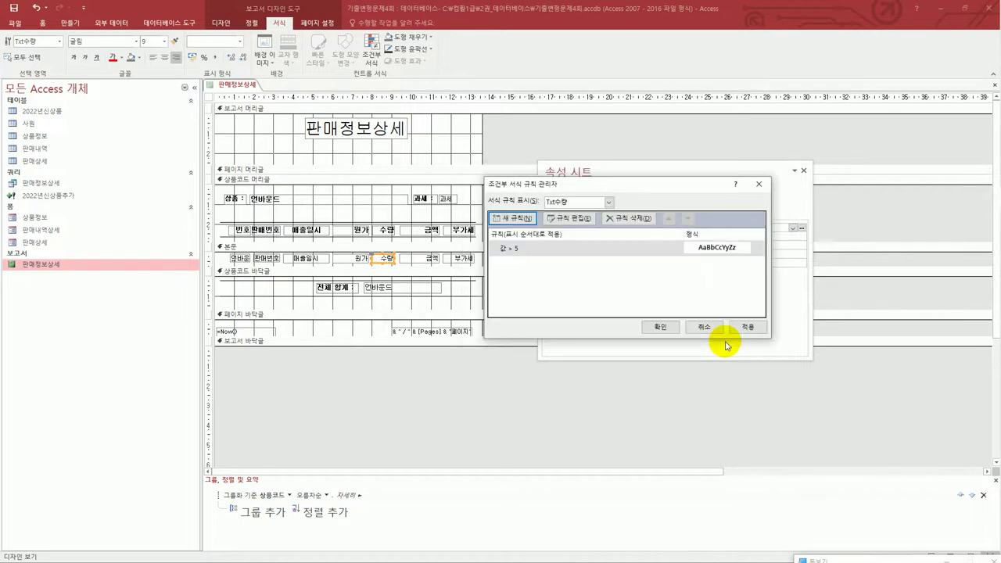
left_click(662, 328)
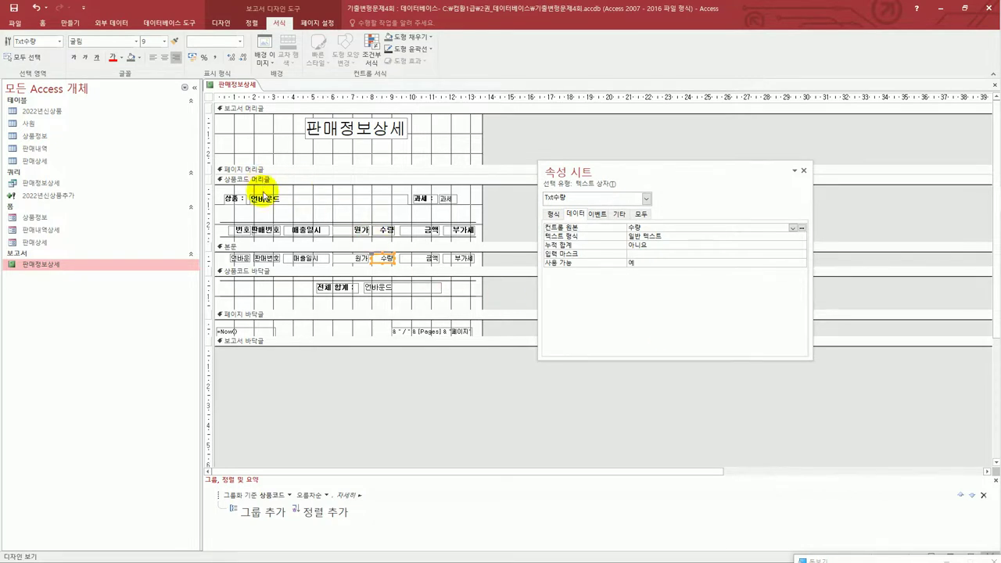
- Set the control source of the group header's Txt상품표시 text box to =[상품명] & "(" & [상품코드] & ")"
left_click(264, 202)
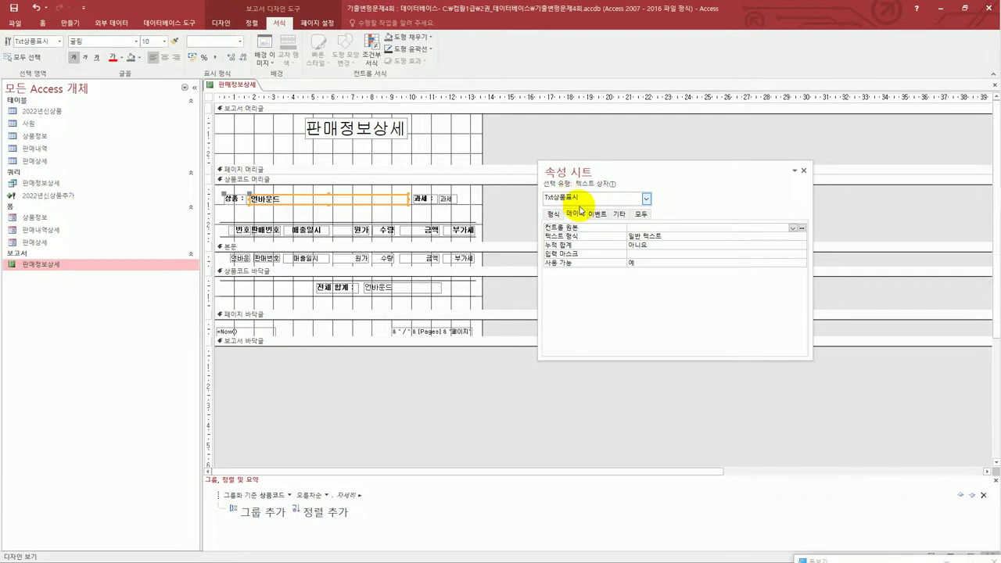
left_click(634, 228)
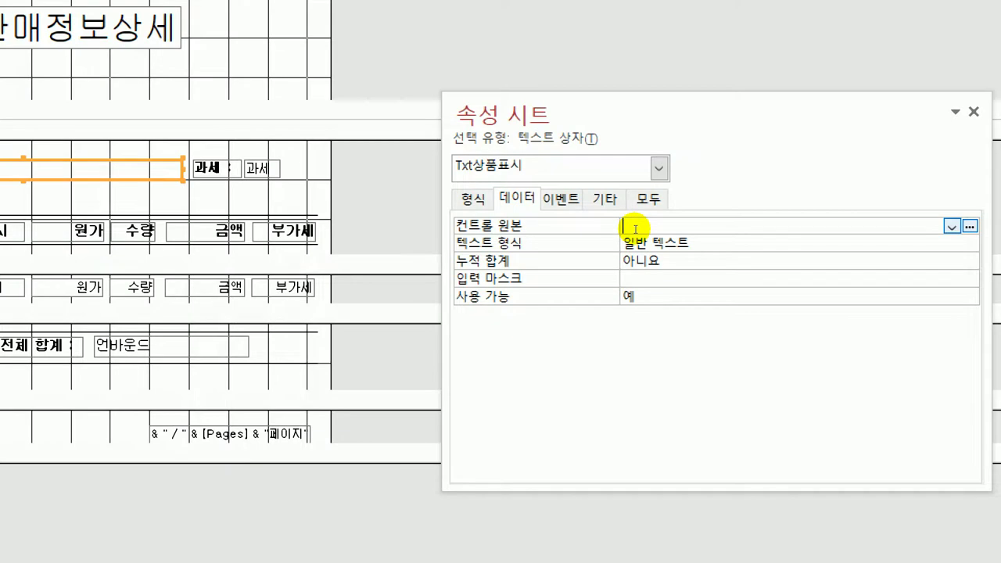
type("=")
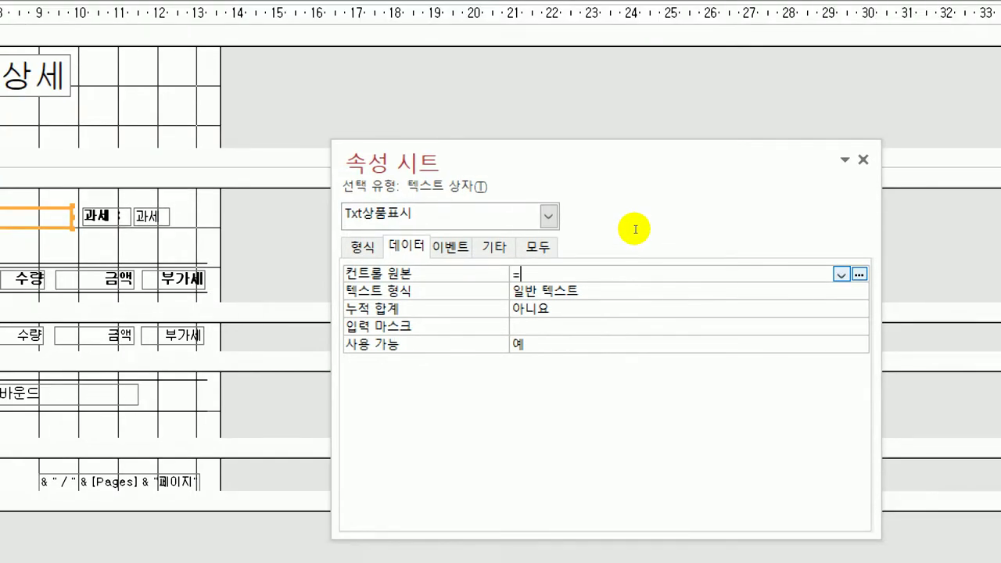
type("[")
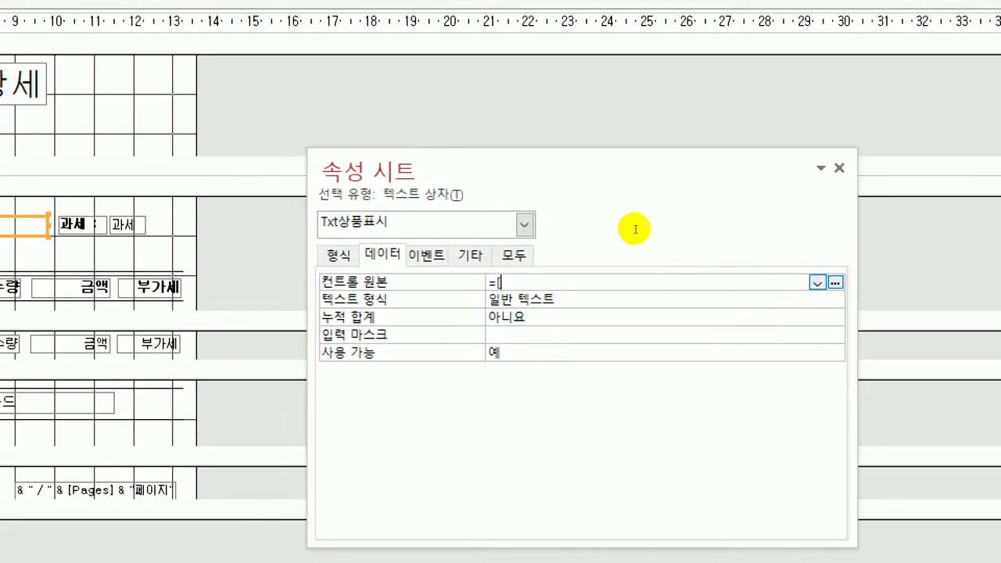
type("상품명]")
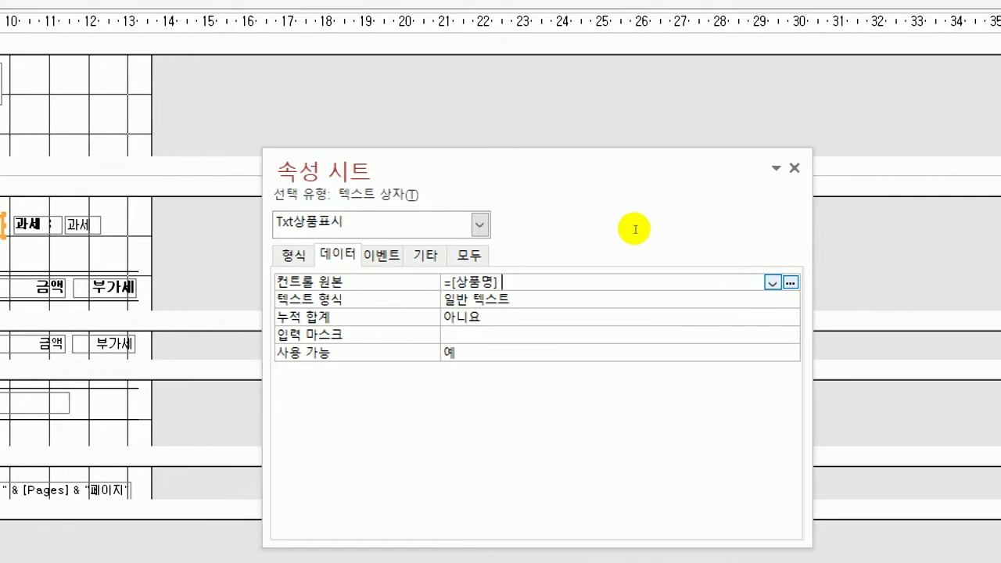
type(" & \"(")
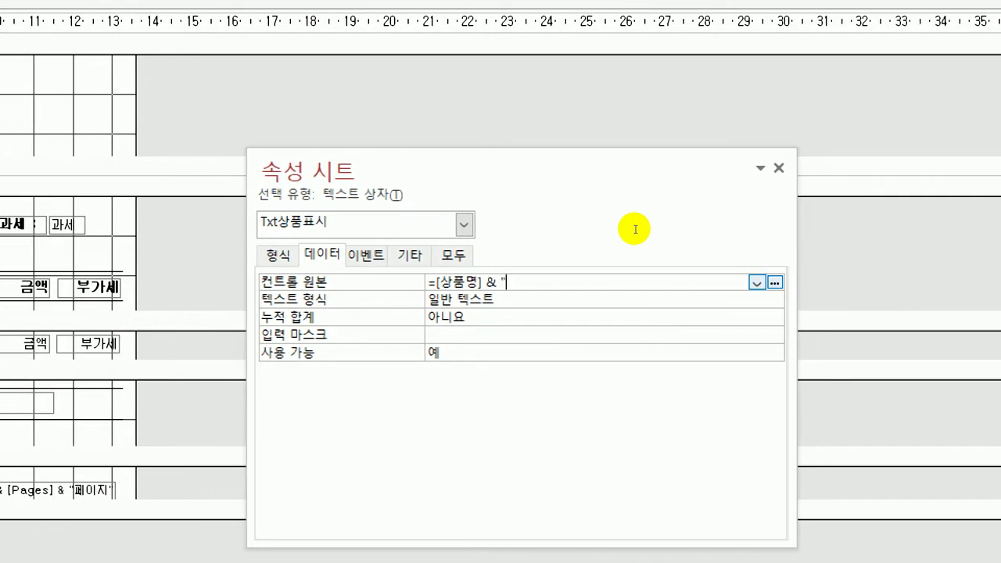
type("\"")
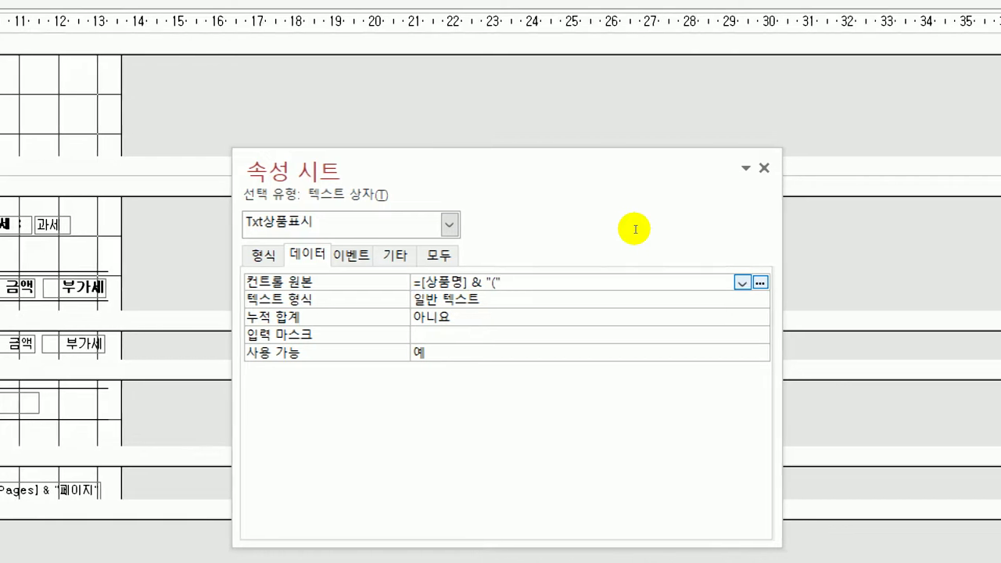
type(" & [")
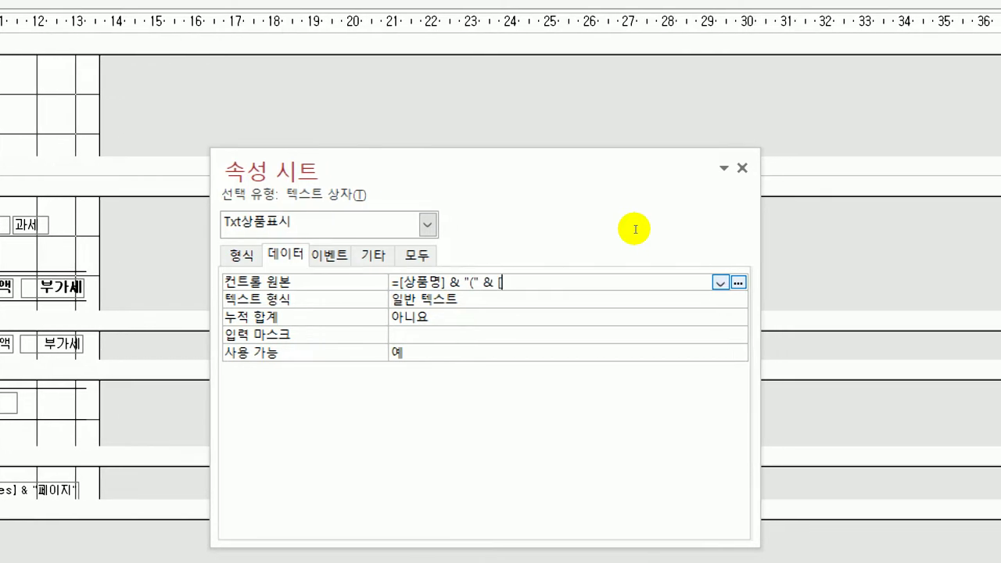
type("상품코드]")
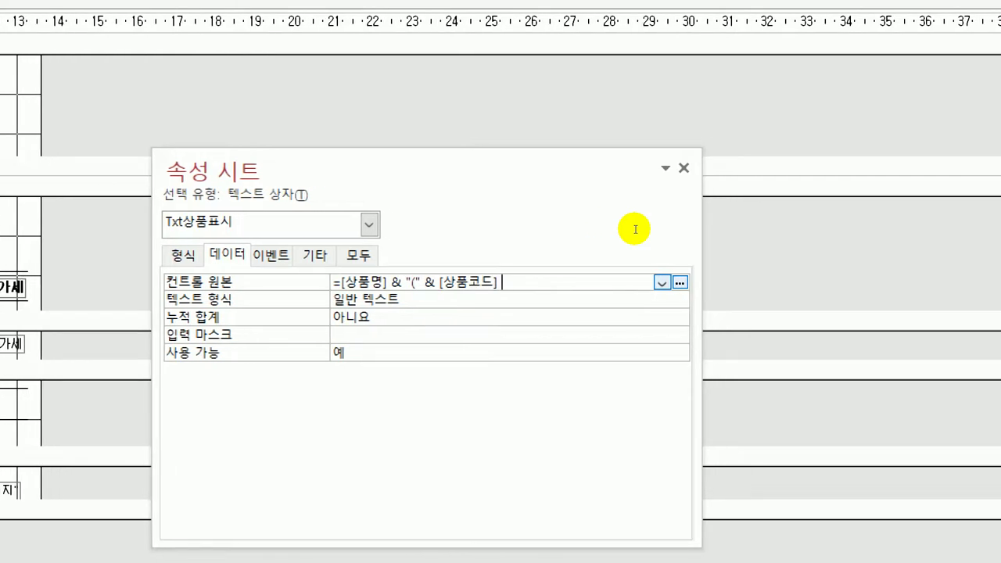
type(" & ")
type("\")")
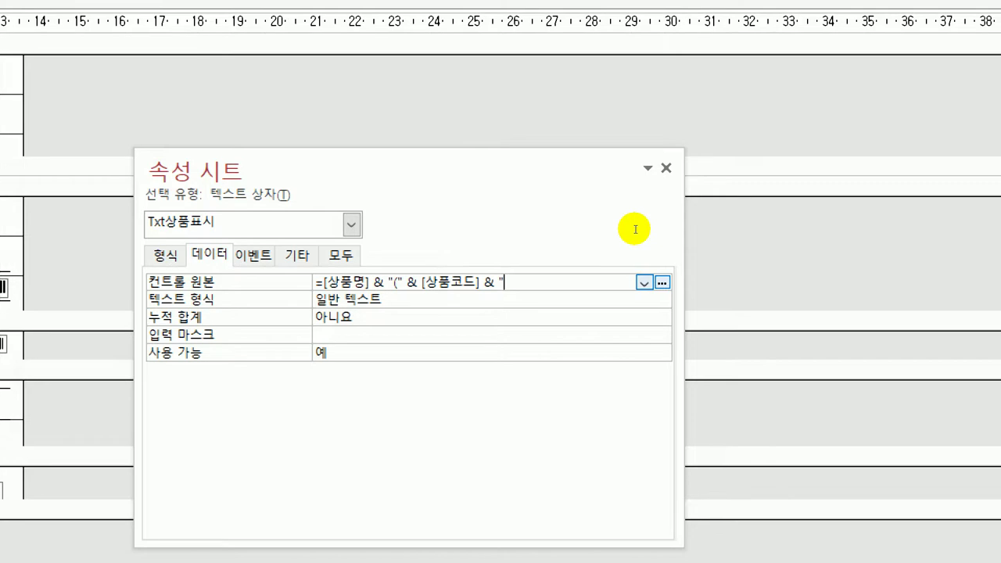
type("\"")
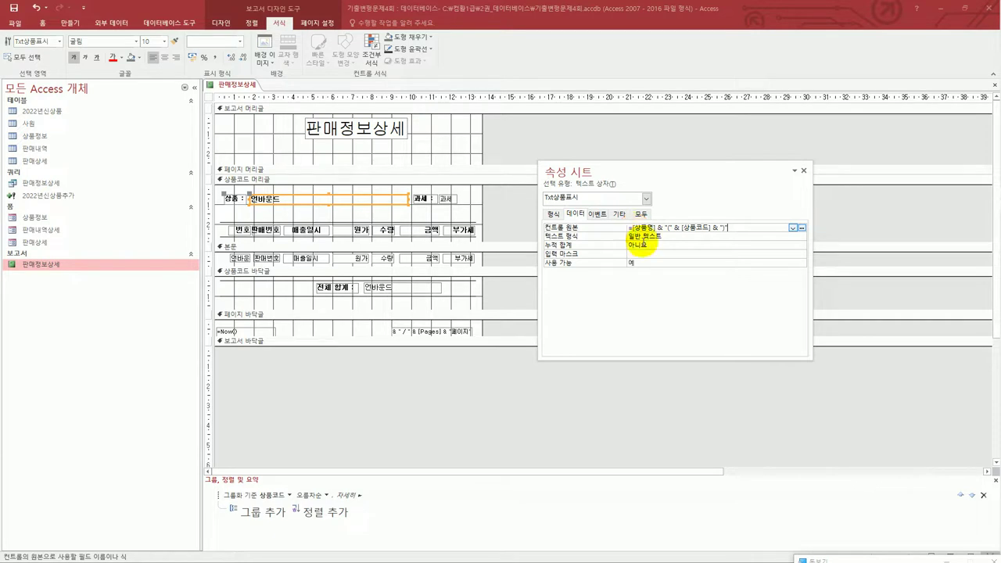
- Set the detail section's Txt번호 text box to control source =1 with its running sum (누적 합계) set to 그룹
left_click(239, 259)
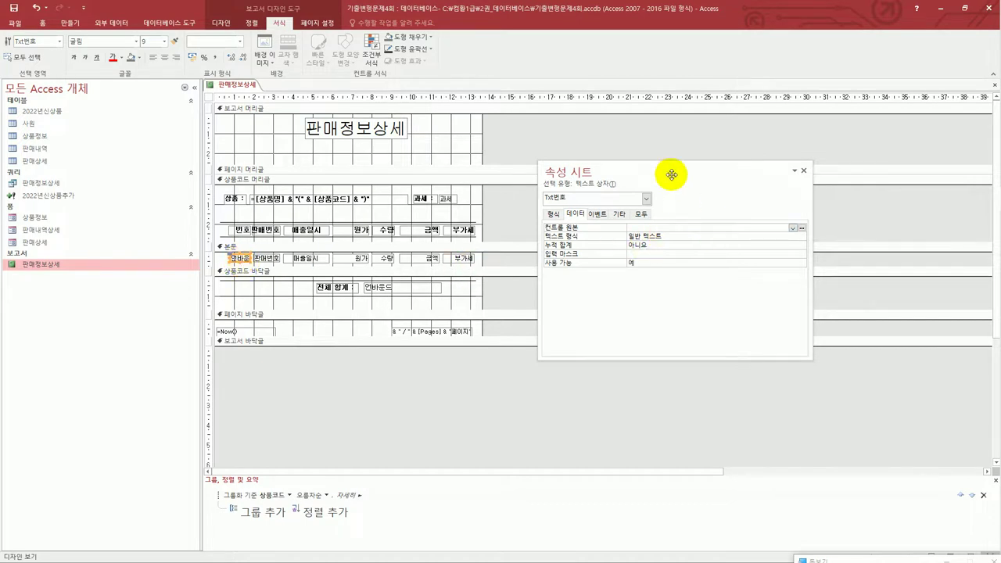
left_click_drag(666, 167, 601, 156)
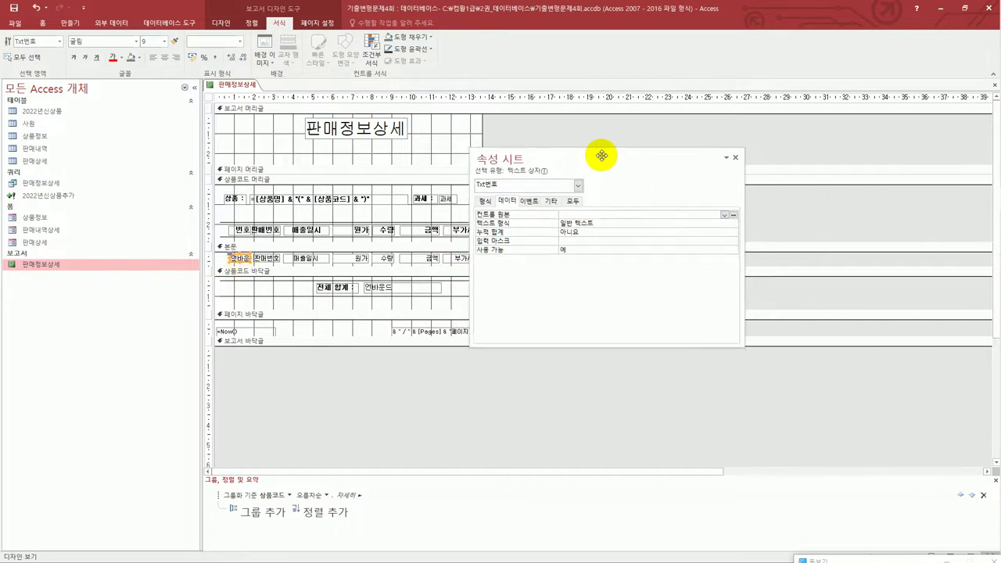
left_click(664, 215)
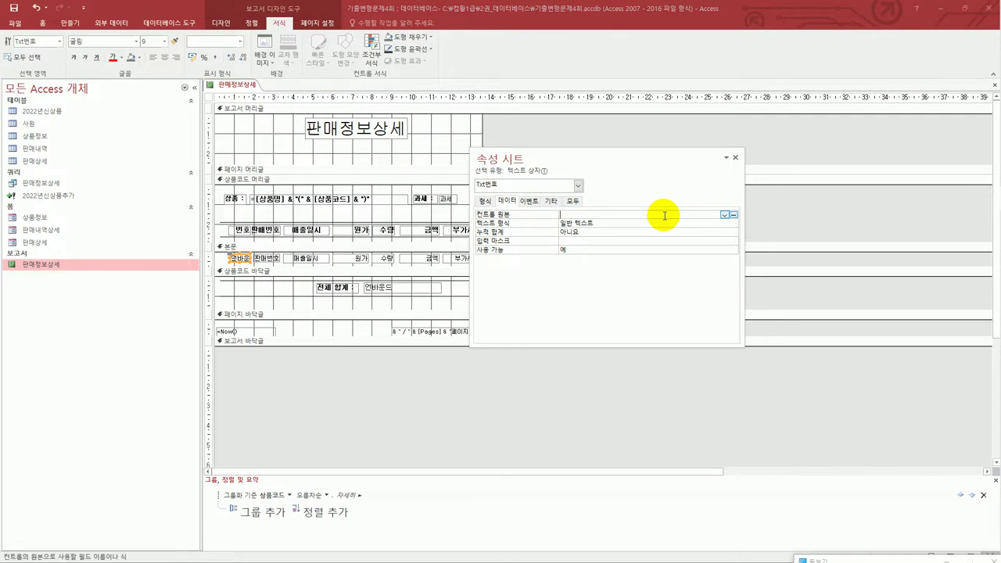
type("=1")
left_click(668, 233)
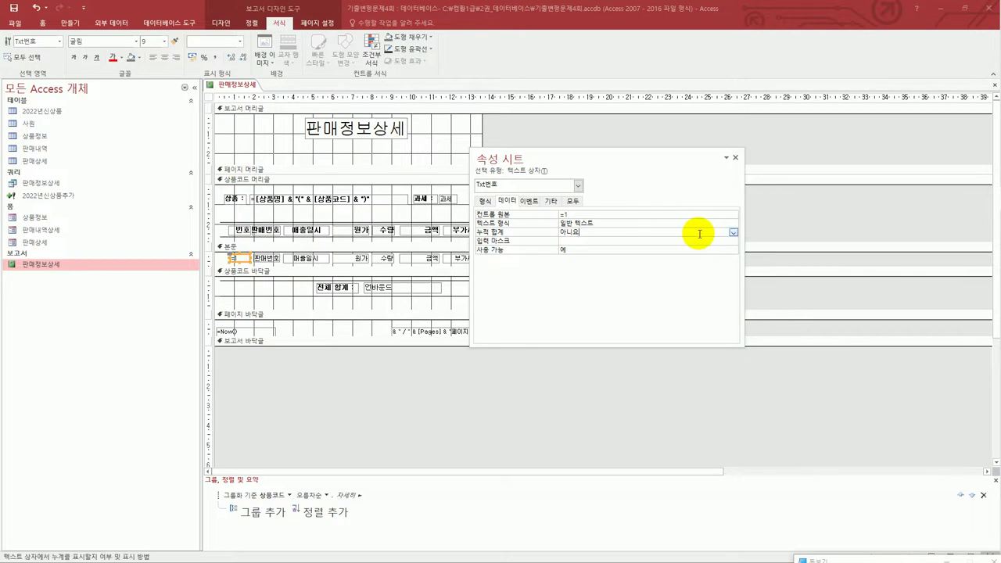
left_click(733, 232)
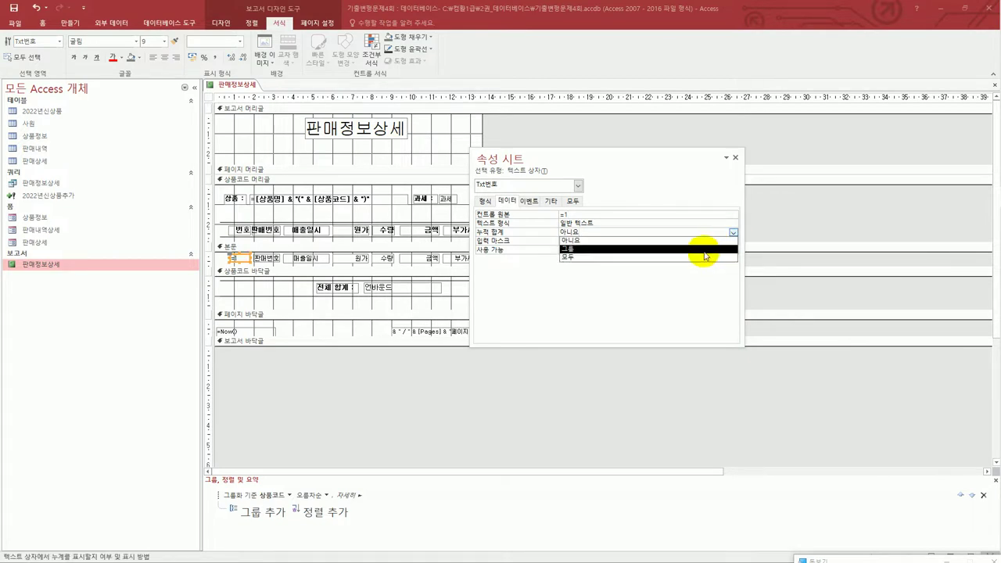
left_click(706, 250)
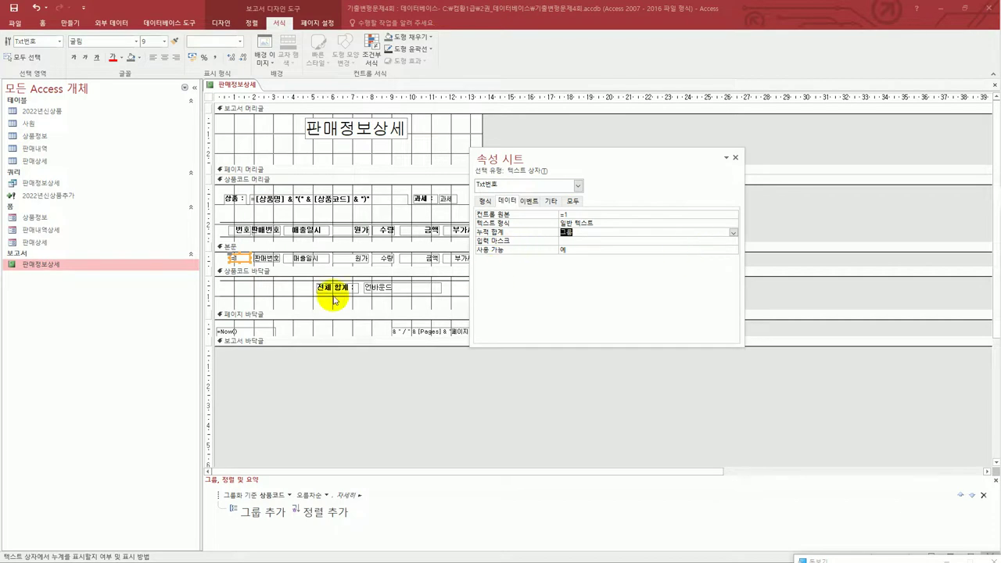
- Set the control source of the 상품코드 footer's Txt전체합계 text box to =Sum([금액])
left_click(387, 288)
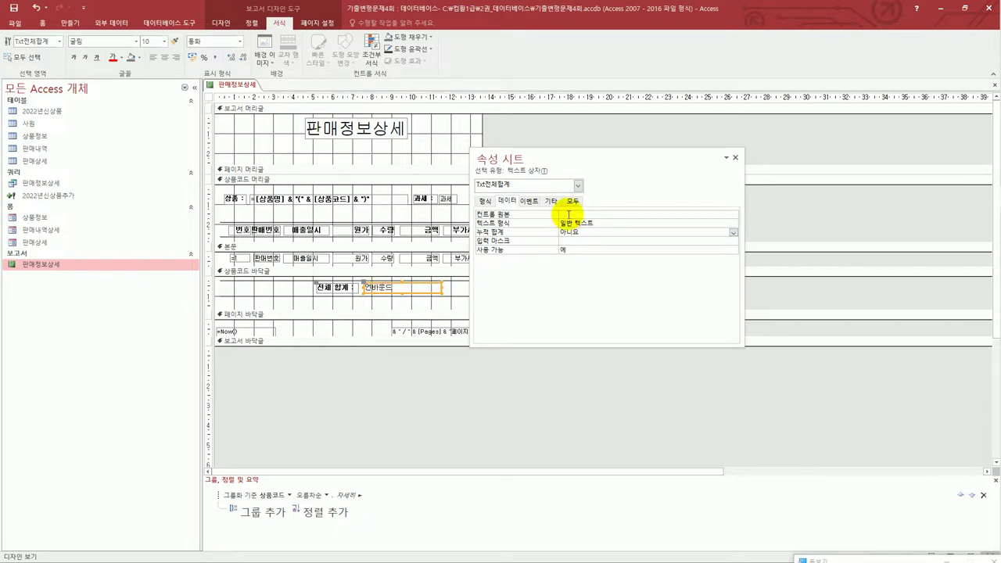
left_click(569, 214)
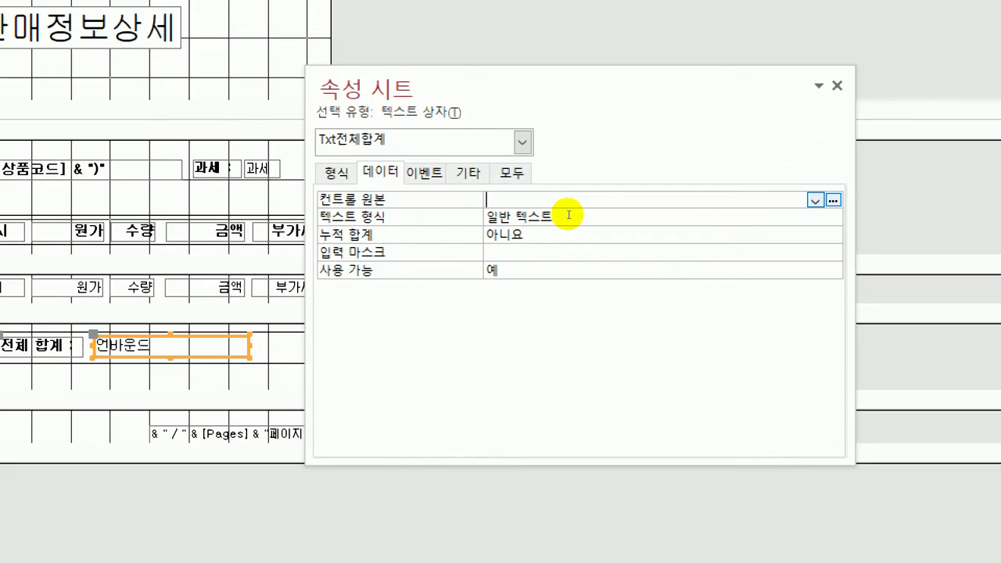
type("=")
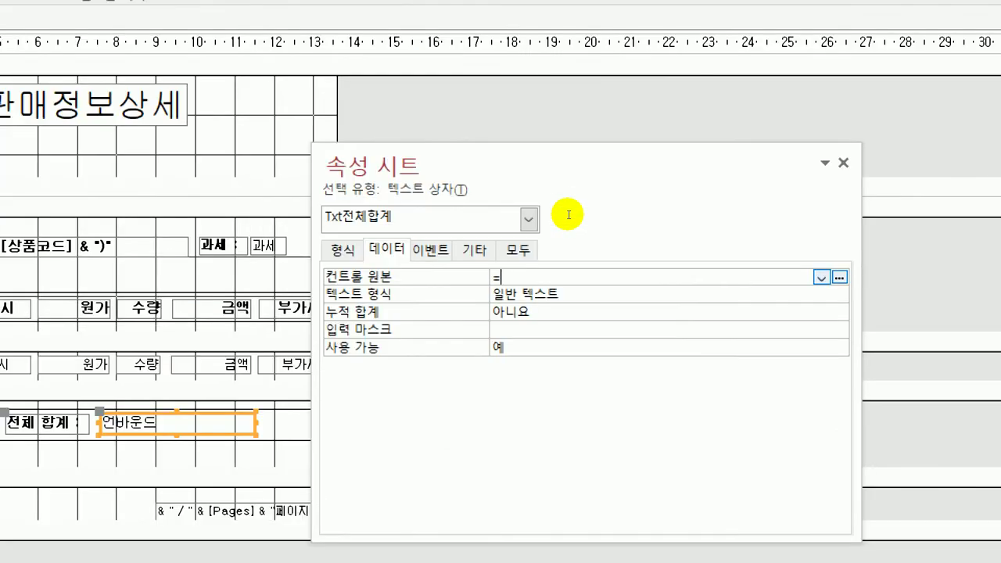
type("SUM")
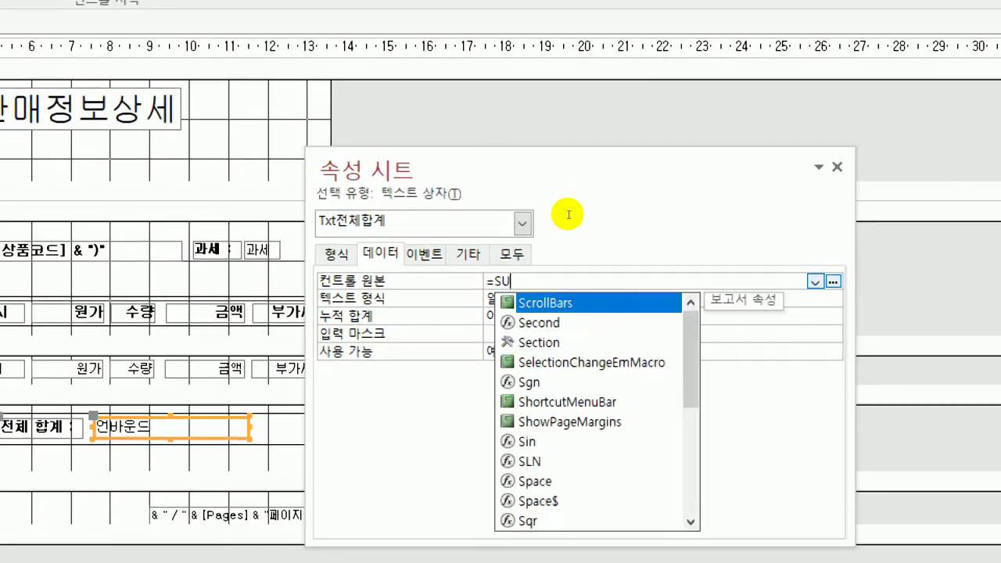
type("(ㄱ")
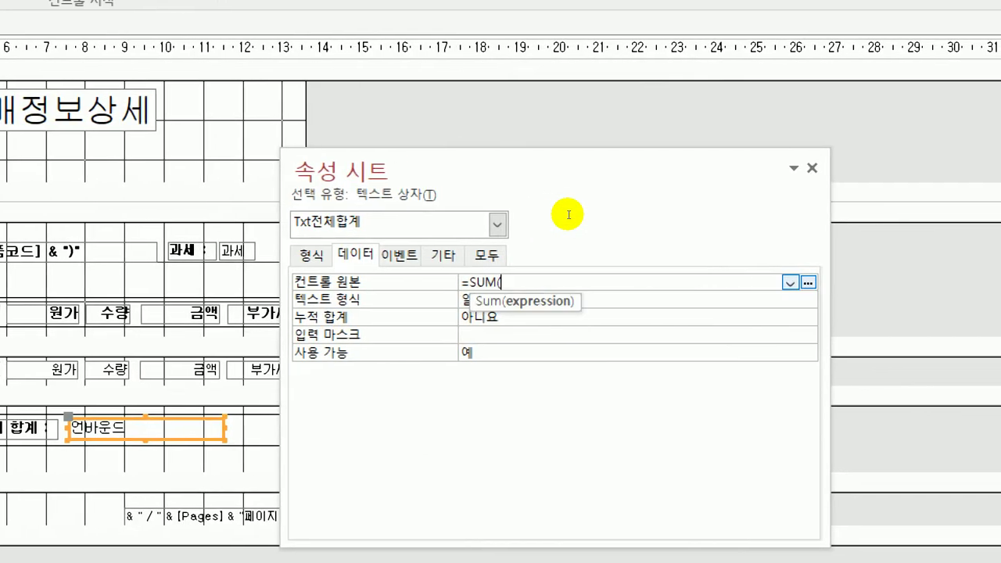
type("금액")
key("Return")
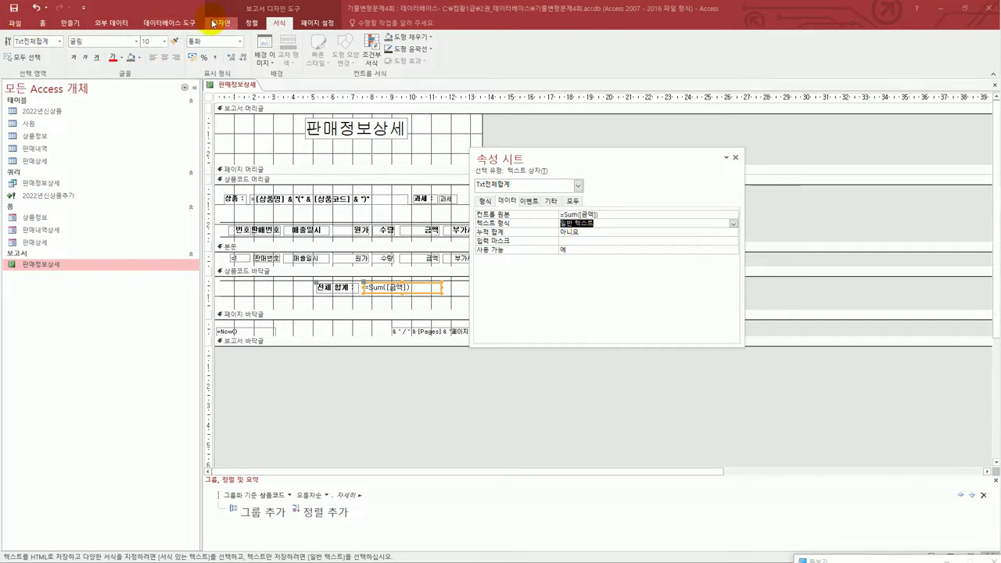
- Check the numbering, bold quantities and group totals of the 판매정보상세 report in print preview, and return to design view
left_click(222, 23)
left_click(13, 56)
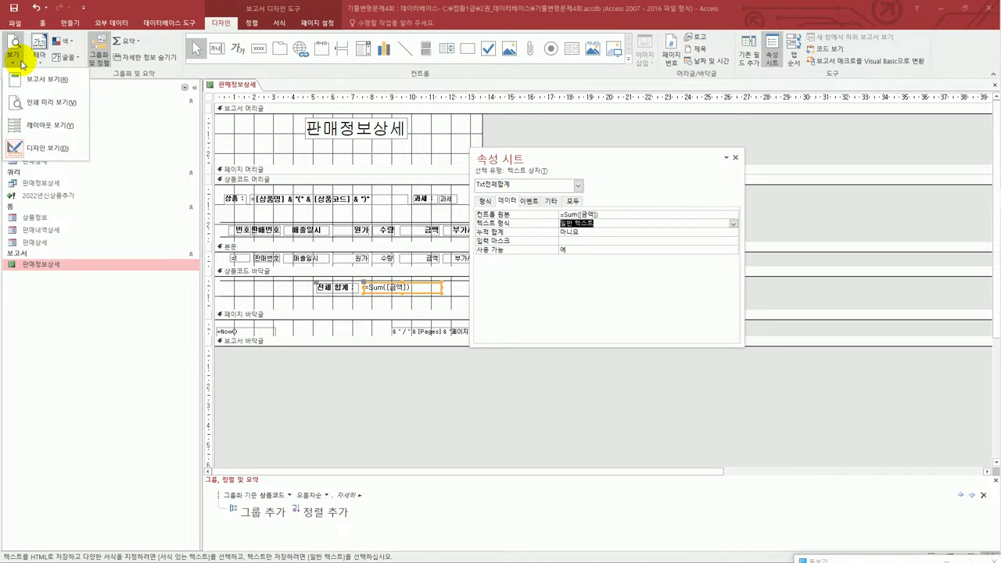
left_click(31, 103)
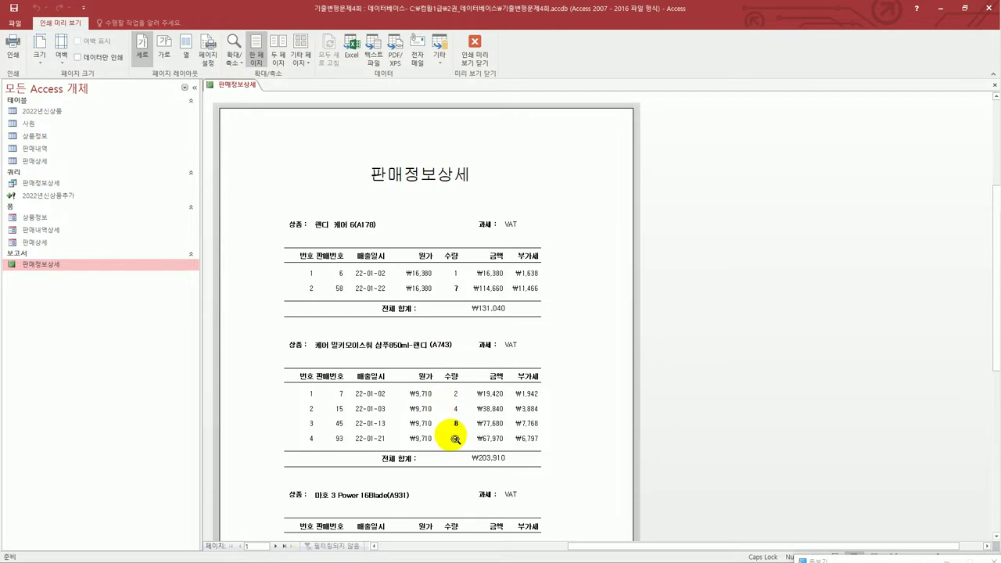
scroll(453, 440, "down", 2)
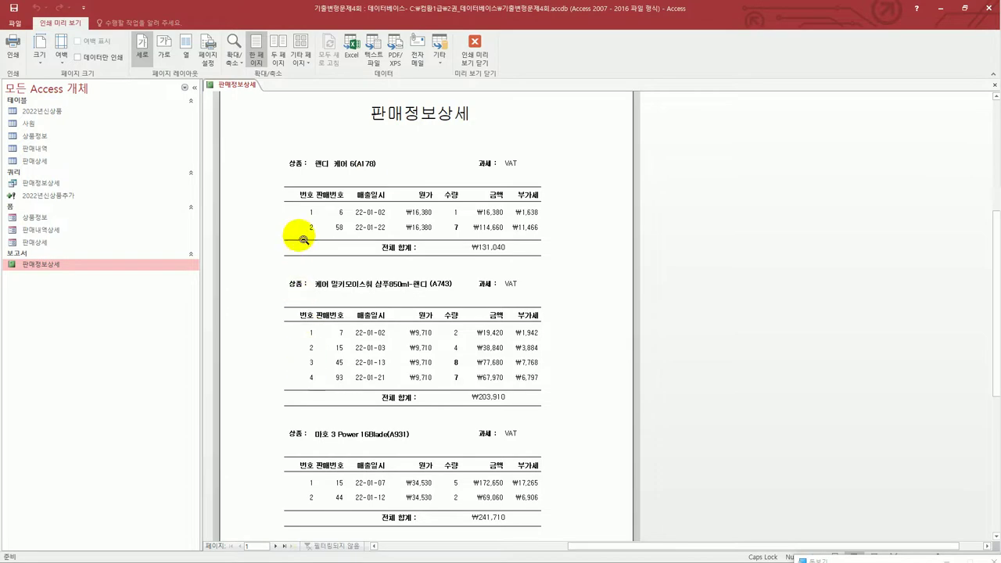
scroll(422, 372, "down", 1)
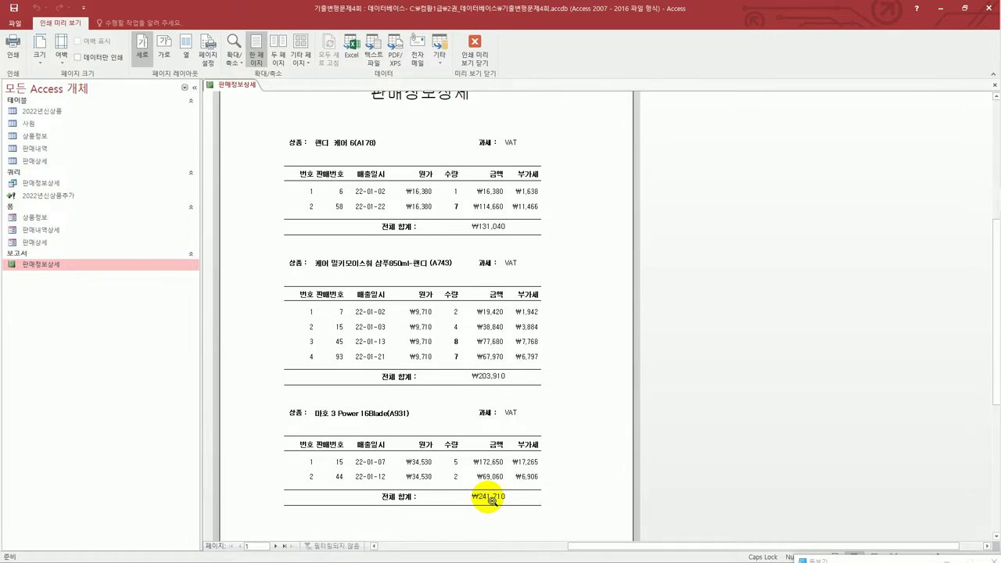
left_click(476, 50)
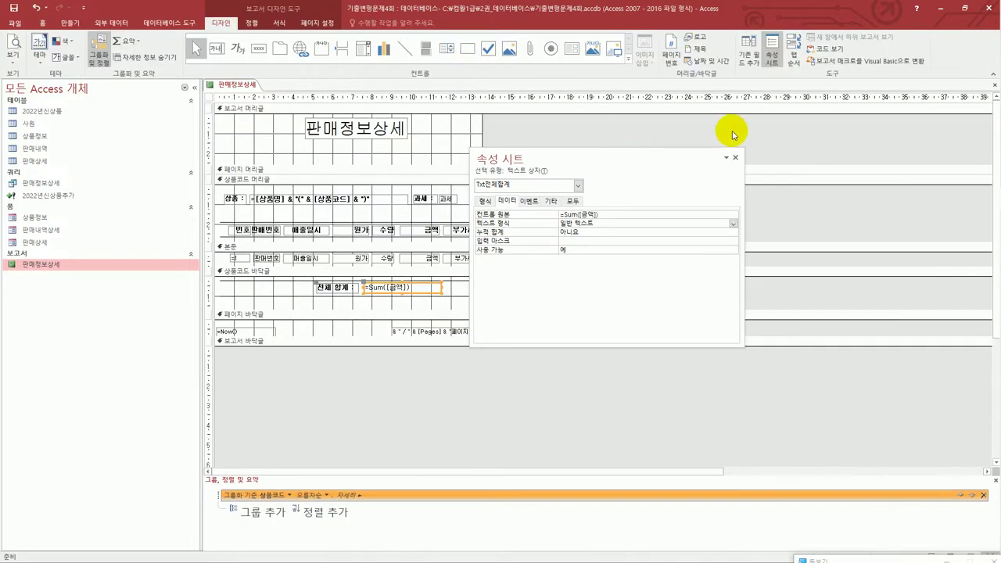
- Close the 판매정보상세 report, open the 상품정보 form in design view and select its 인쇄 button
left_click(992, 86)
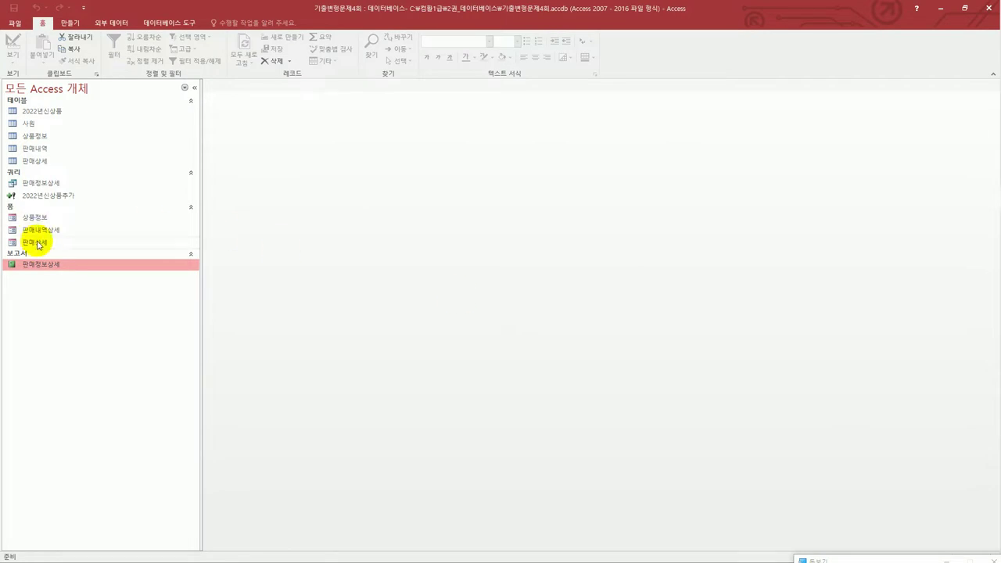
left_click(42, 221)
right_click(43, 224)
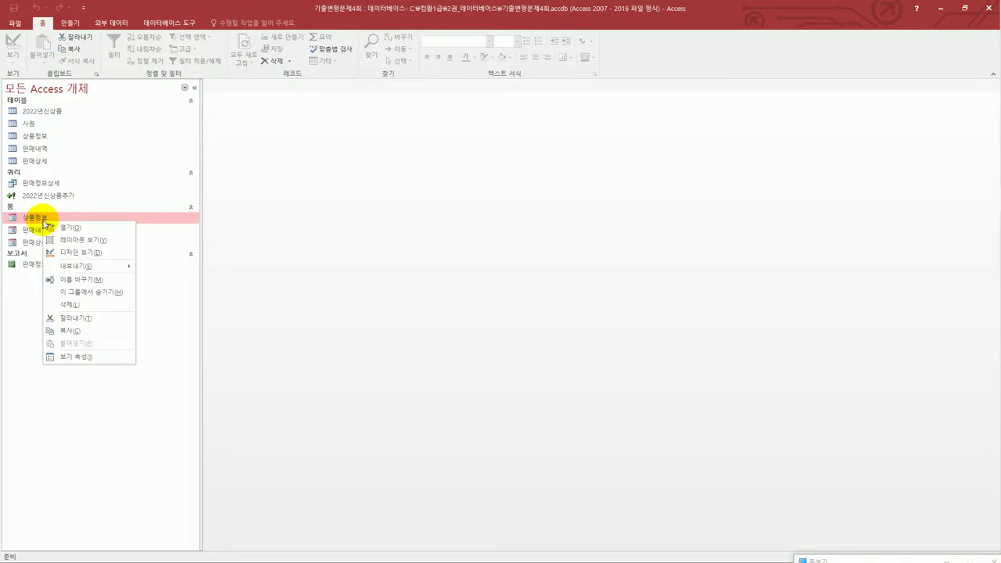
left_click(88, 253)
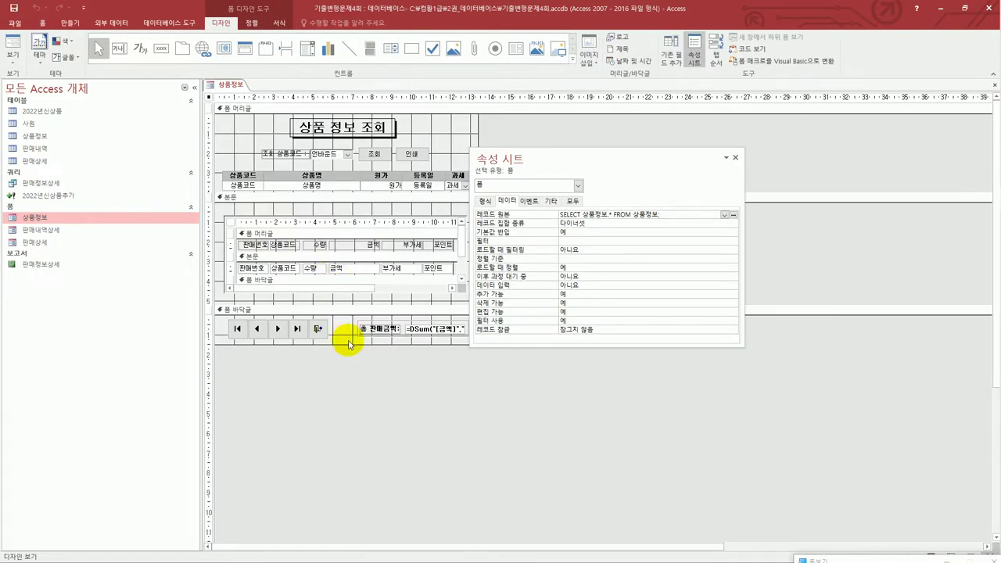
left_click(425, 153)
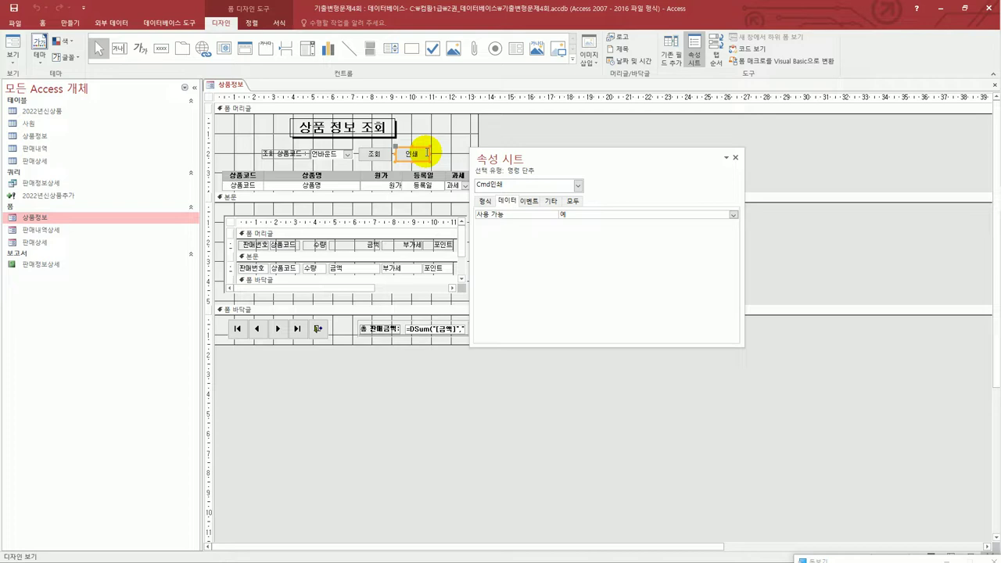
- Create a new macro and add an OpenReport action to it
left_click(71, 25)
left_click(488, 57)
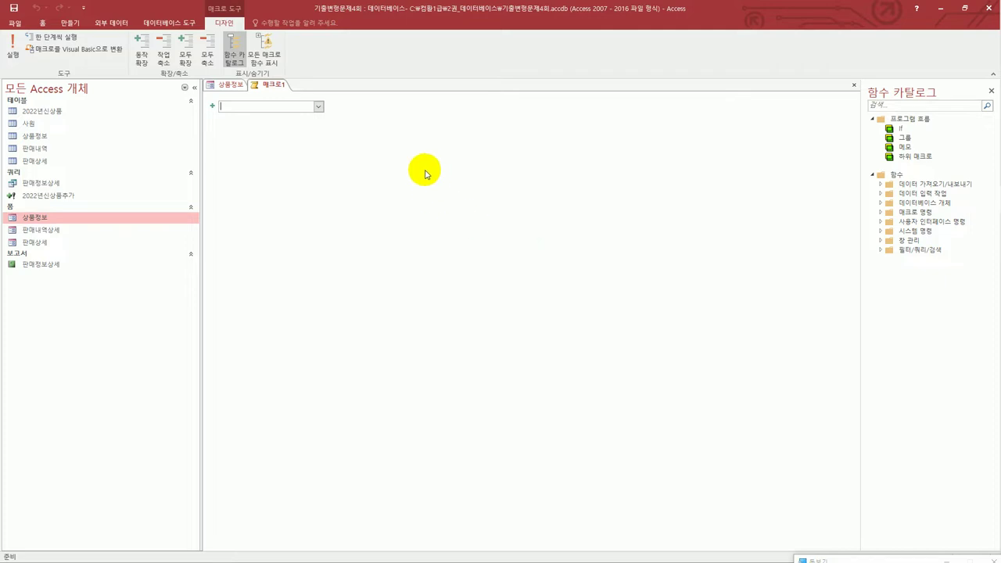
left_click(319, 109)
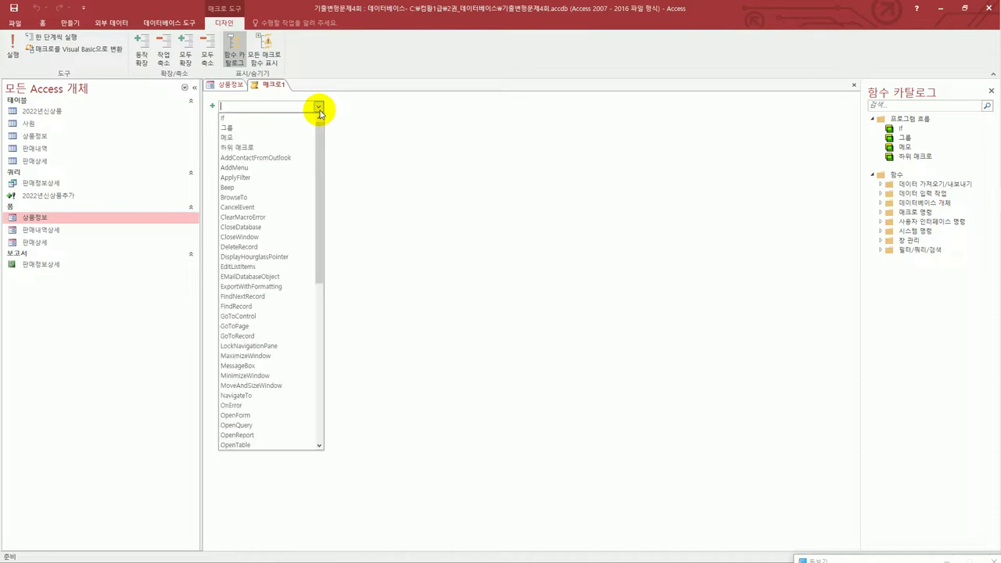
left_click(295, 435)
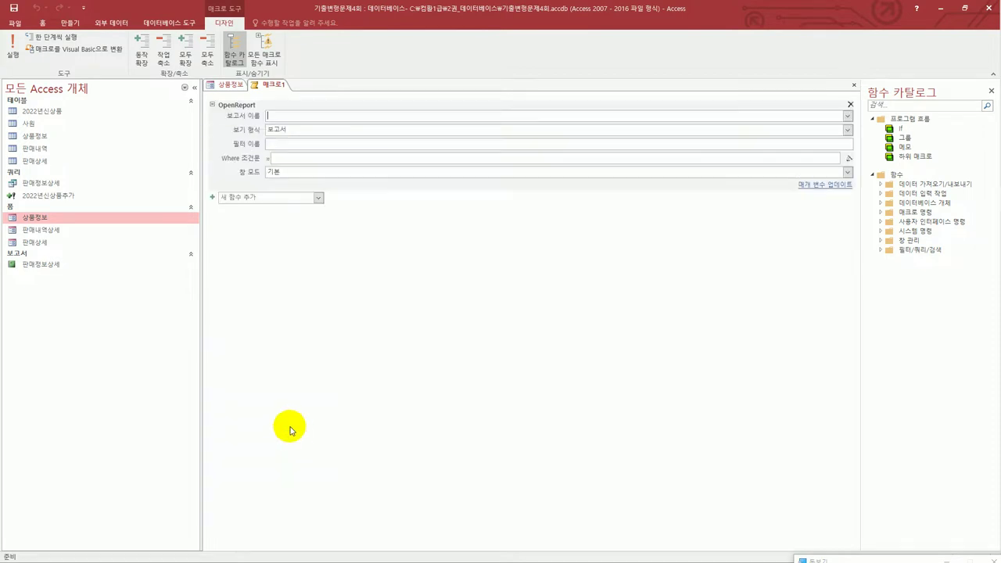
- Set the OpenReport action to open the 판매정보상세 report in the 인쇄 미리 보기 view
left_click(848, 117)
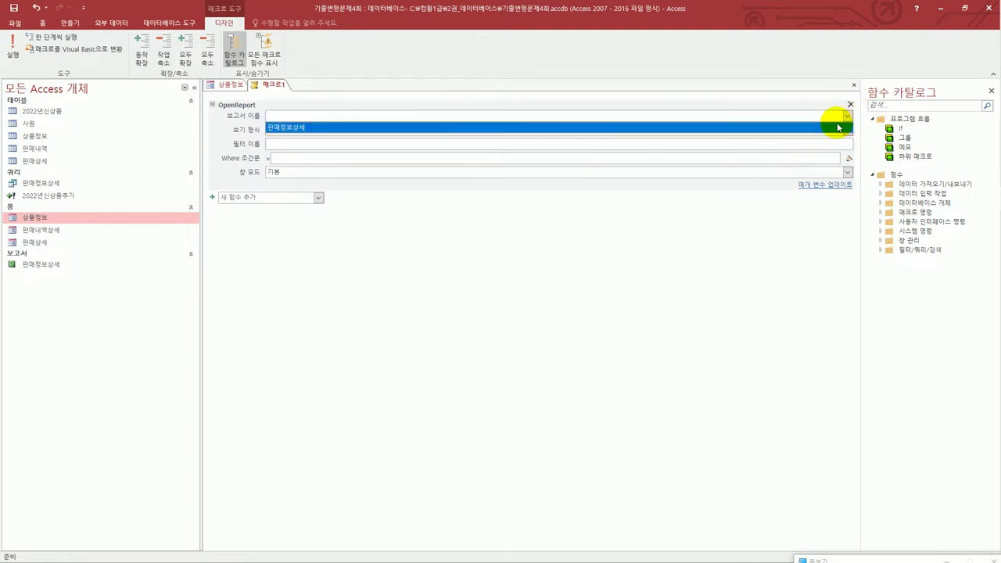
left_click(839, 127)
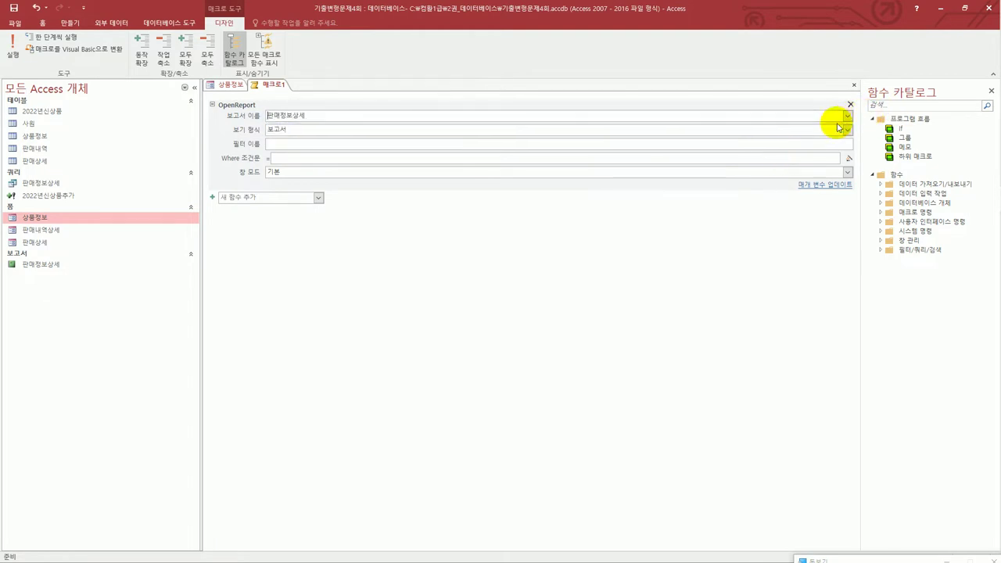
left_click(848, 130)
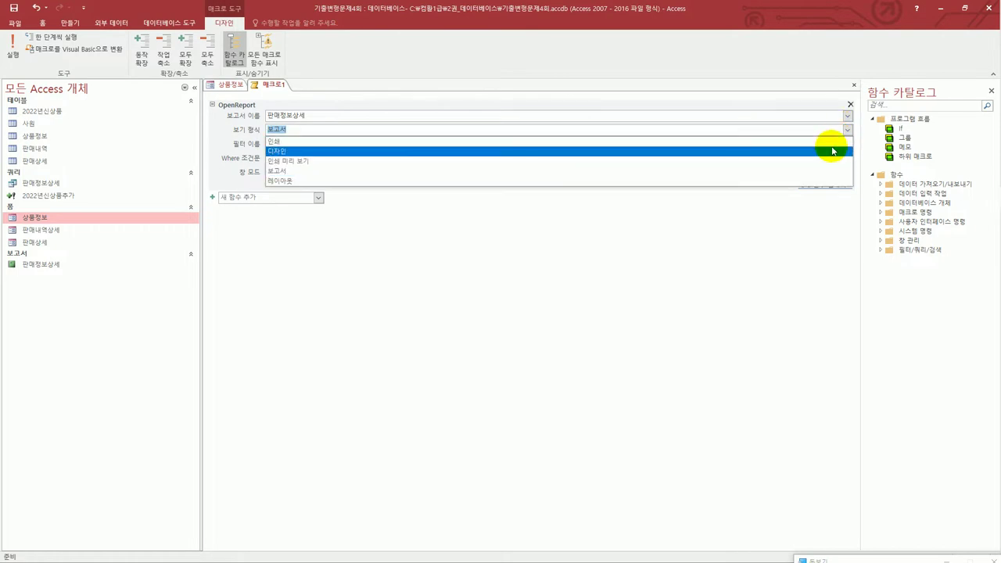
left_click(832, 160)
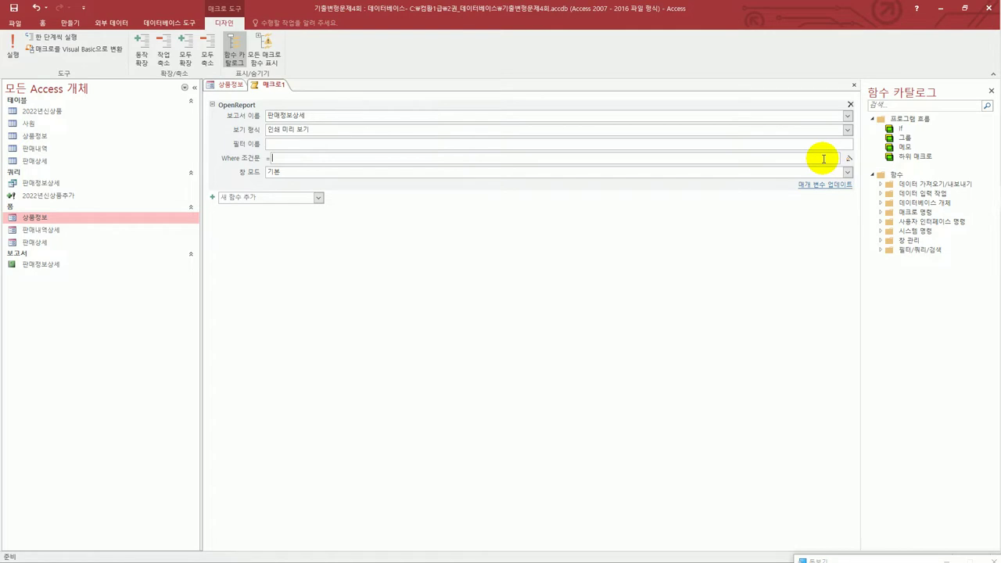
- Build the OpenReport action's Where condition as [상품코드]= Forms![상품정보]![Txt상품코드] with the expression builder
left_click(850, 160)
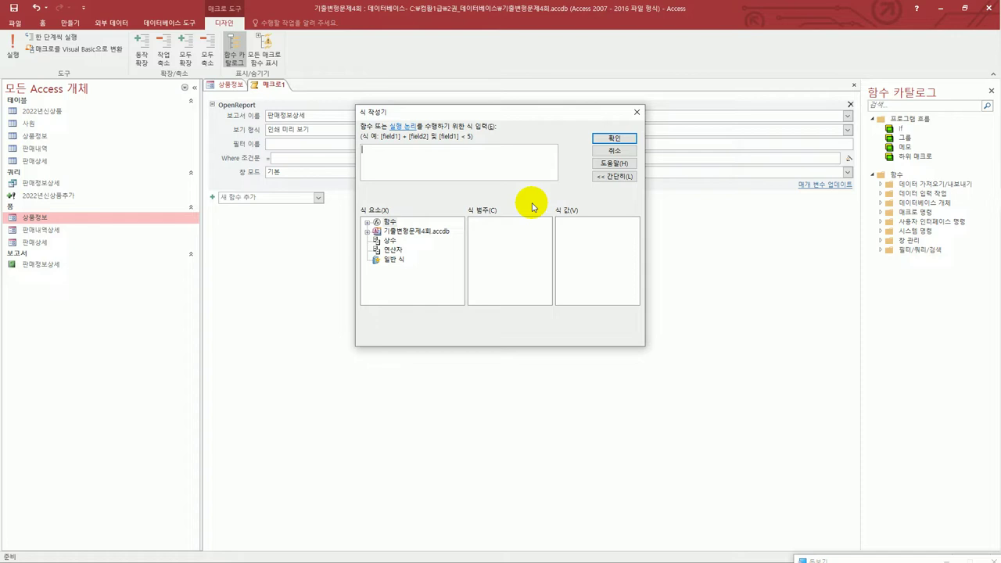
type("[상품코드]=")
left_click(420, 233)
double_click(420, 233)
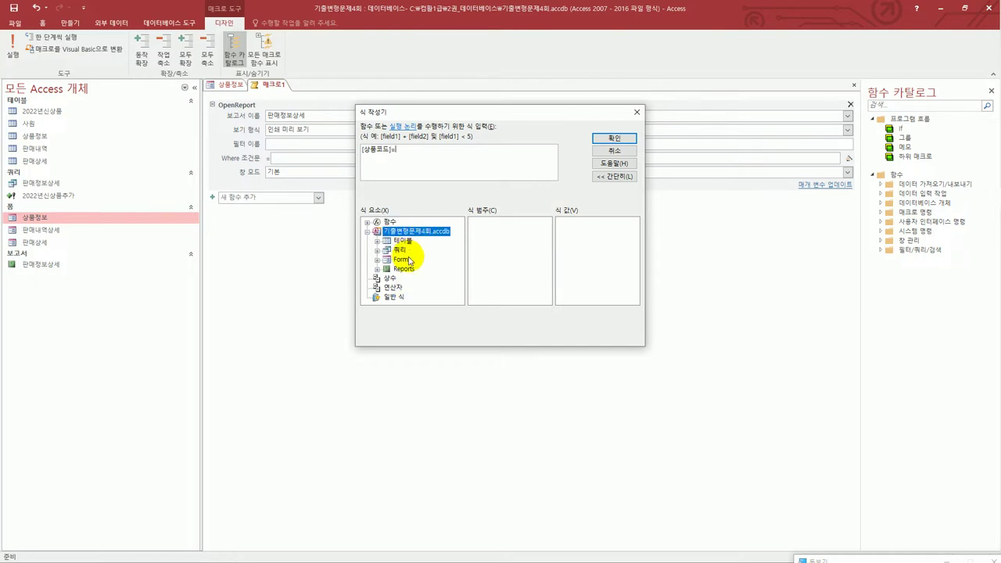
double_click(401, 259)
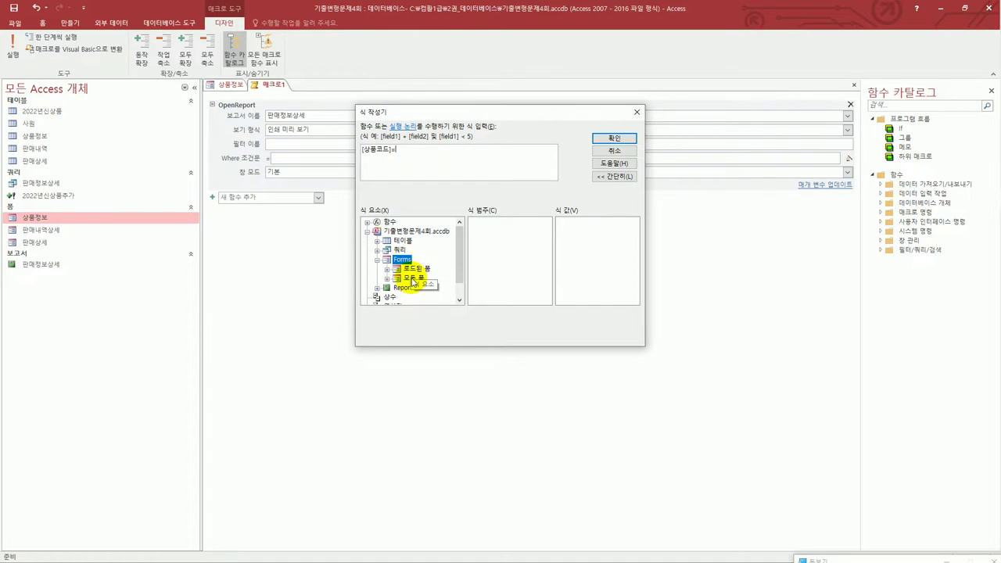
double_click(413, 279)
left_click(425, 279)
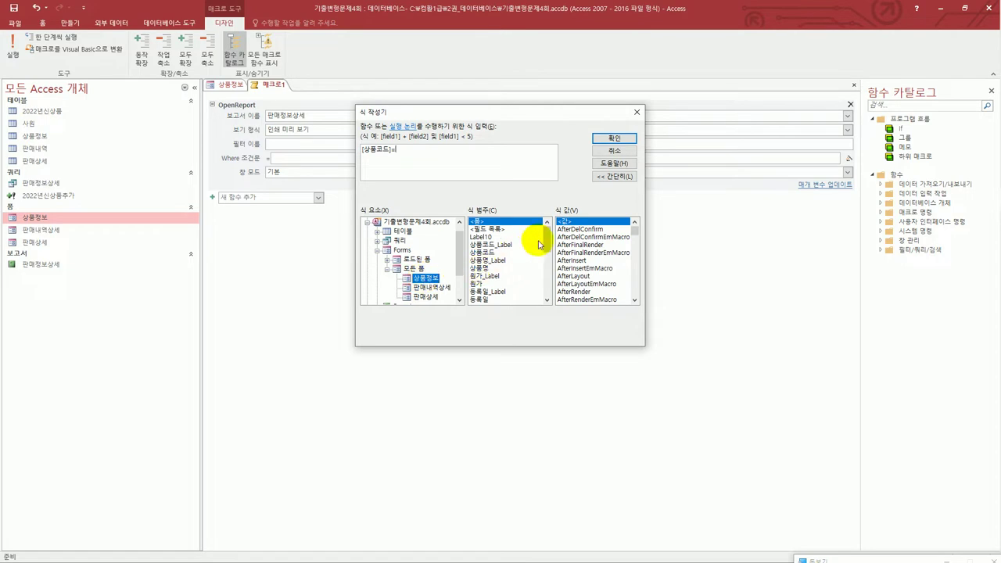
left_click_drag(546, 244, 545, 264)
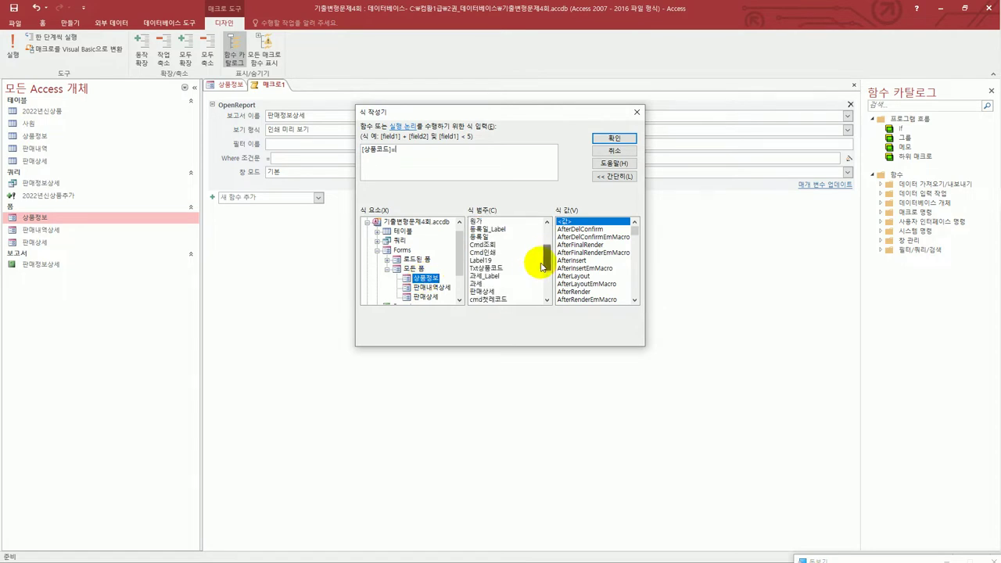
double_click(497, 268)
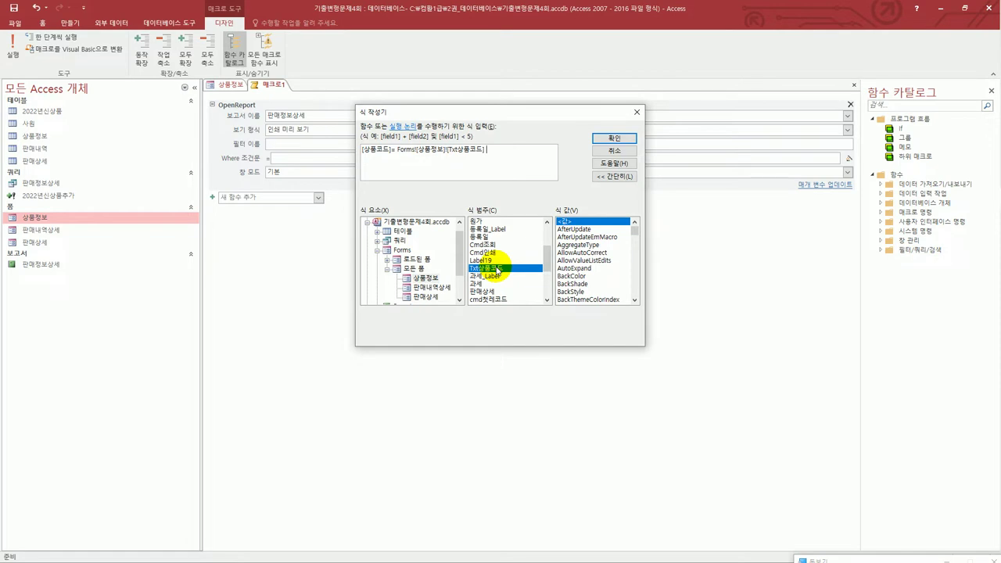
left_click(612, 139)
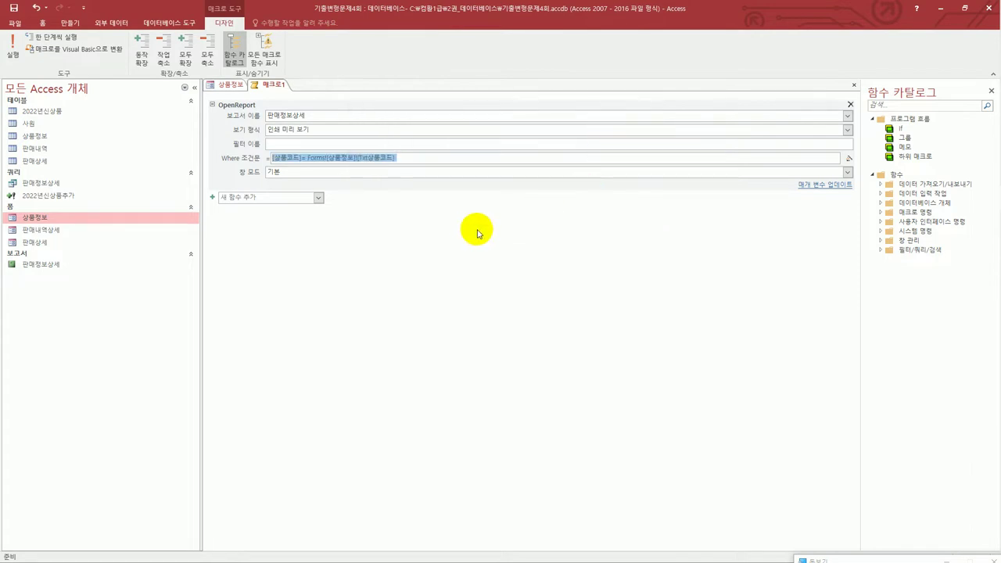
- Save the macro as M인쇄 and close it
left_click(12, 11)
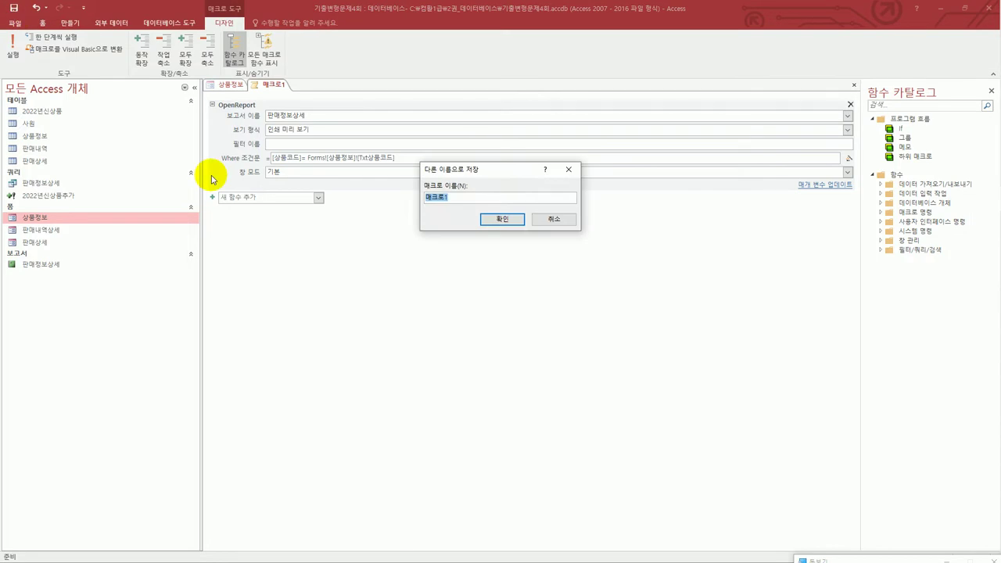
type("m")
key("BackSpace")
type("M인쇄")
left_click(494, 219)
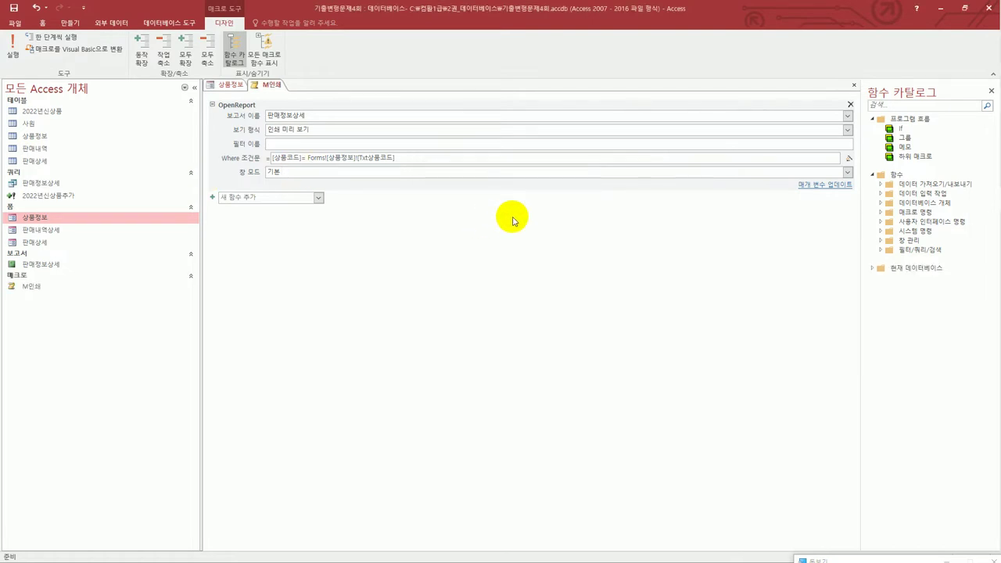
left_click(853, 87)
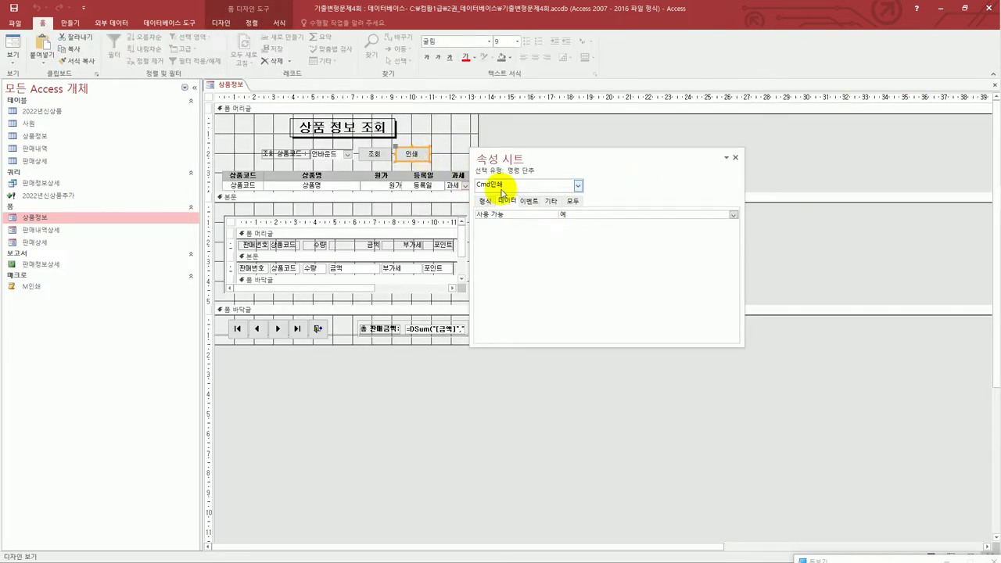
- Assign the M인쇄 macro to the On Click event of the Cmd인쇄 button on the 상품정보 form
left_click(529, 202)
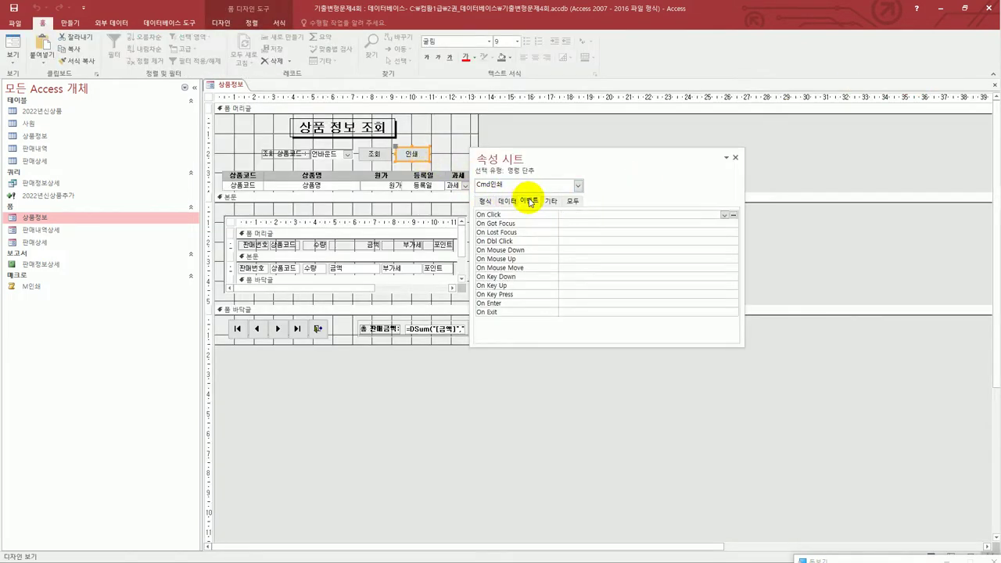
left_click(725, 214)
left_click(682, 225)
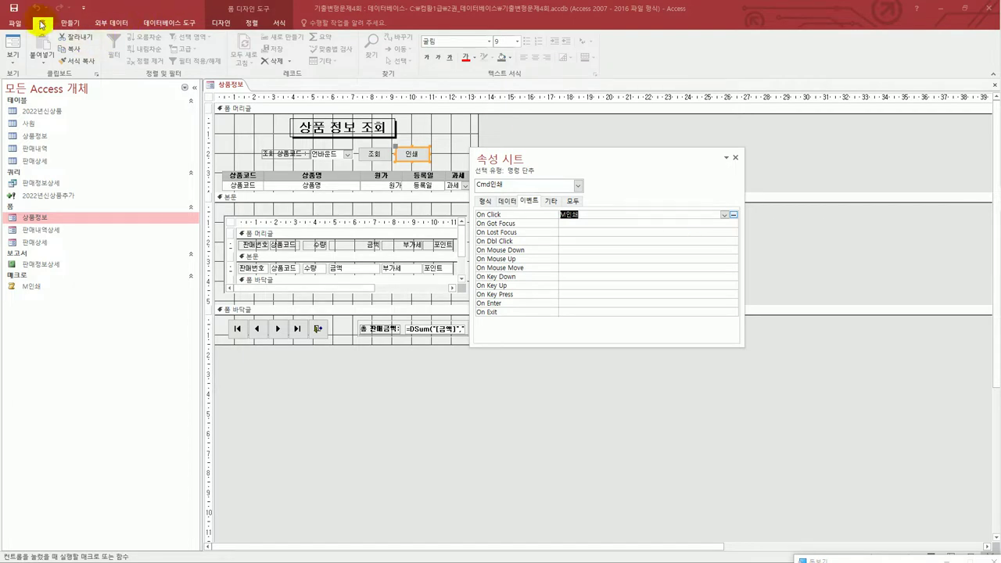
- Test the 인쇄 button in form view with product code A743, check the previewed report, and close the preview and the form
left_click(13, 43)
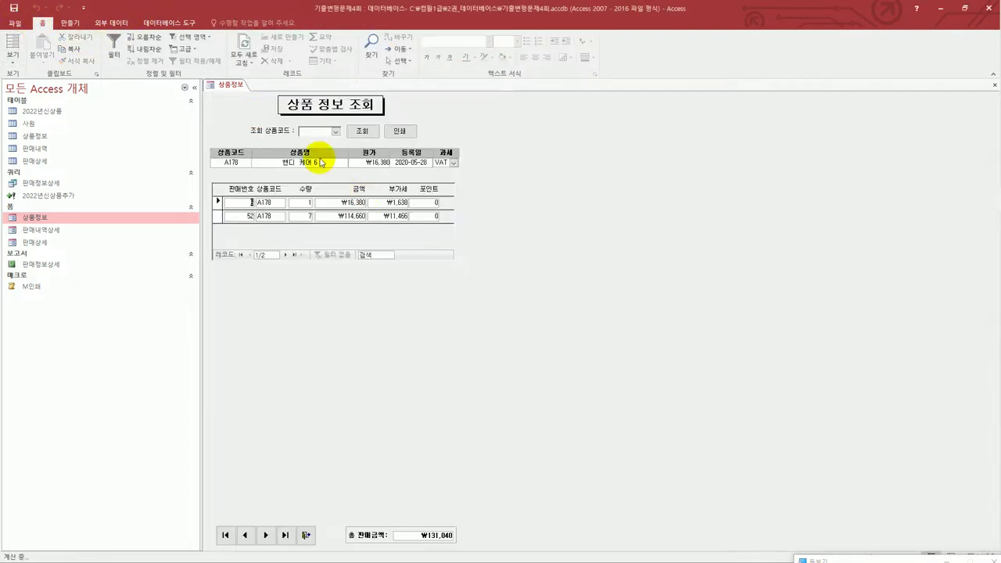
left_click(335, 132)
left_click(324, 157)
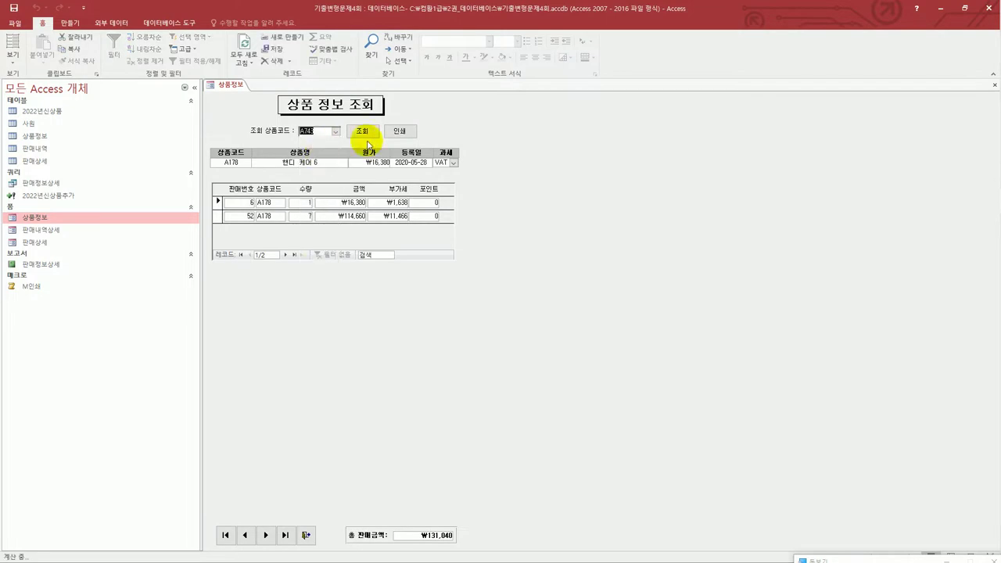
left_click(402, 134)
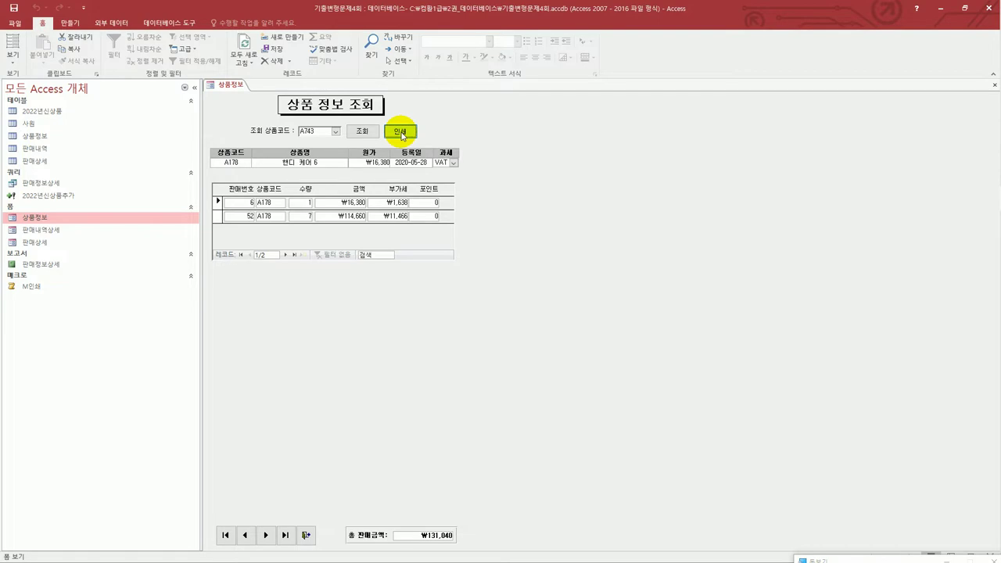
left_click(401, 133)
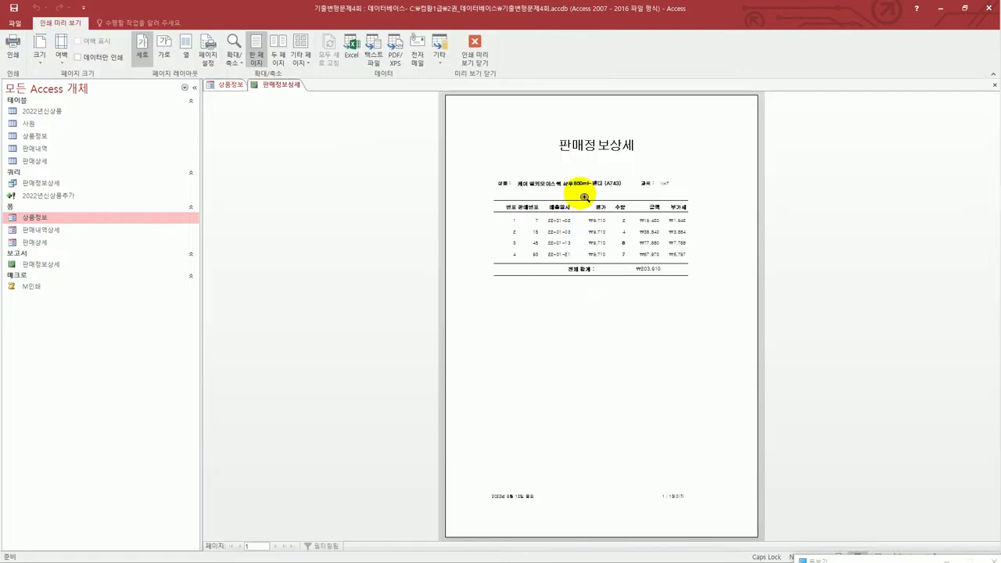
left_click(584, 197)
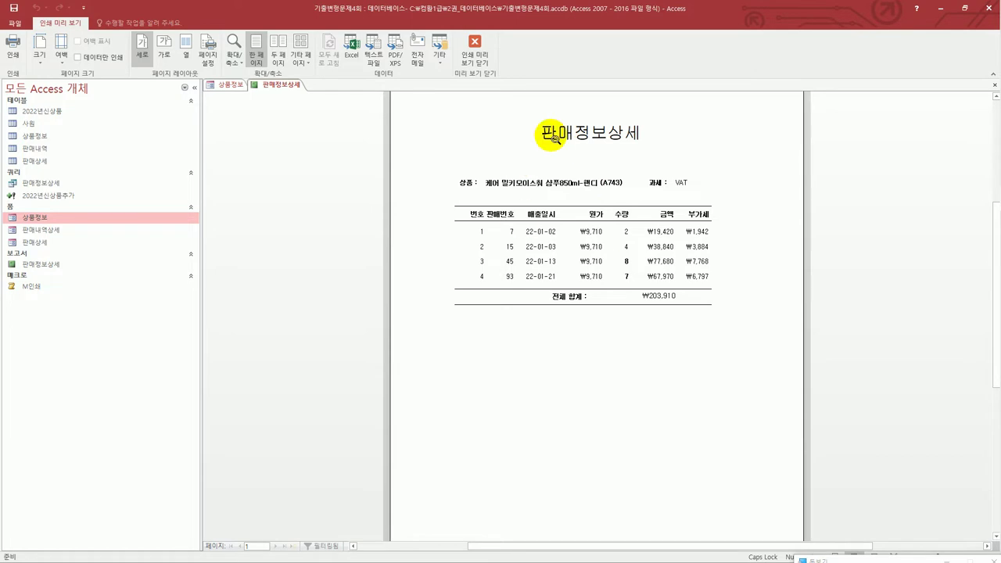
left_click(474, 57)
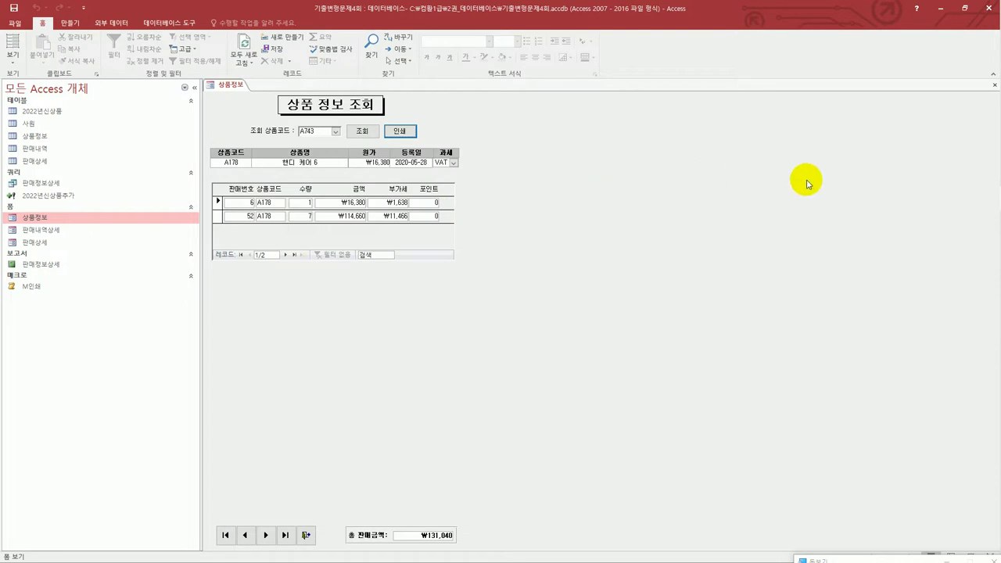
left_click(994, 85)
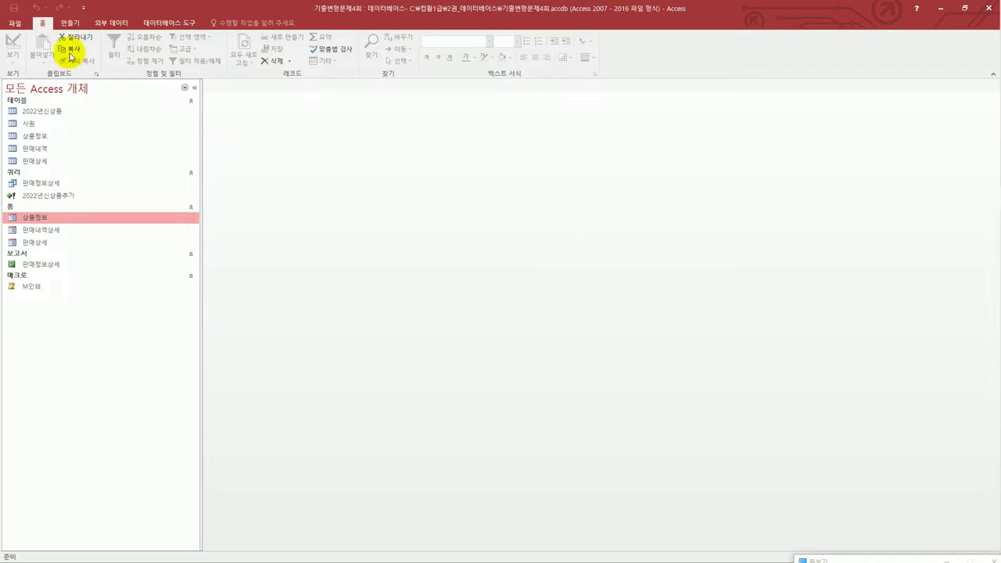
- Create a new query in design view based on the 판매상세 table and make it an update query
left_click(70, 22)
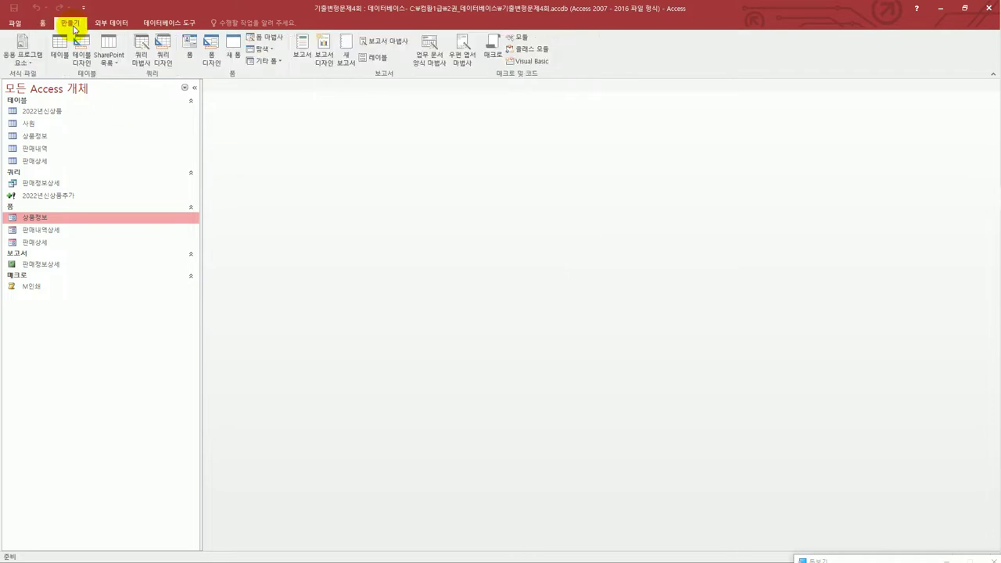
left_click(164, 57)
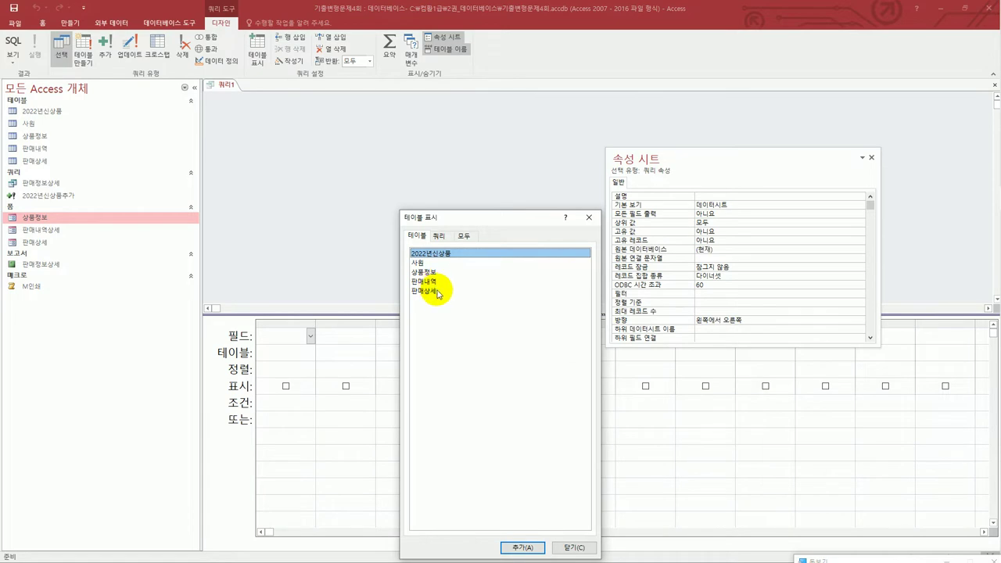
double_click(437, 292)
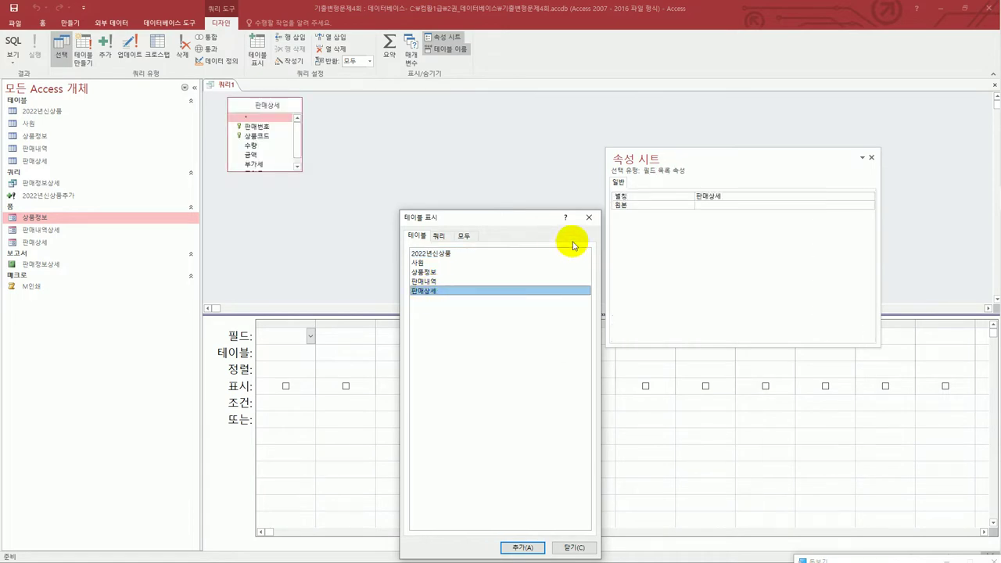
left_click(589, 219)
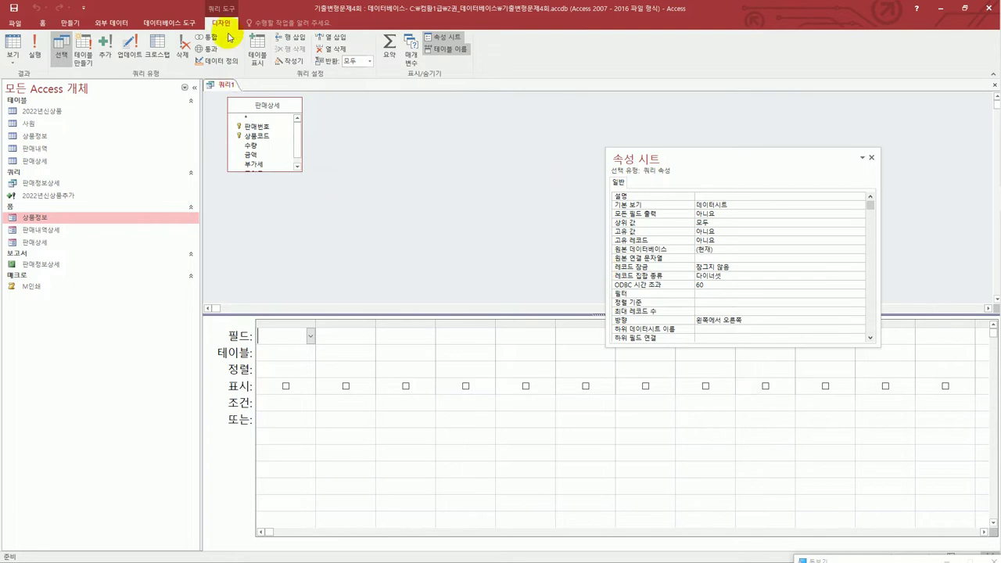
left_click(131, 51)
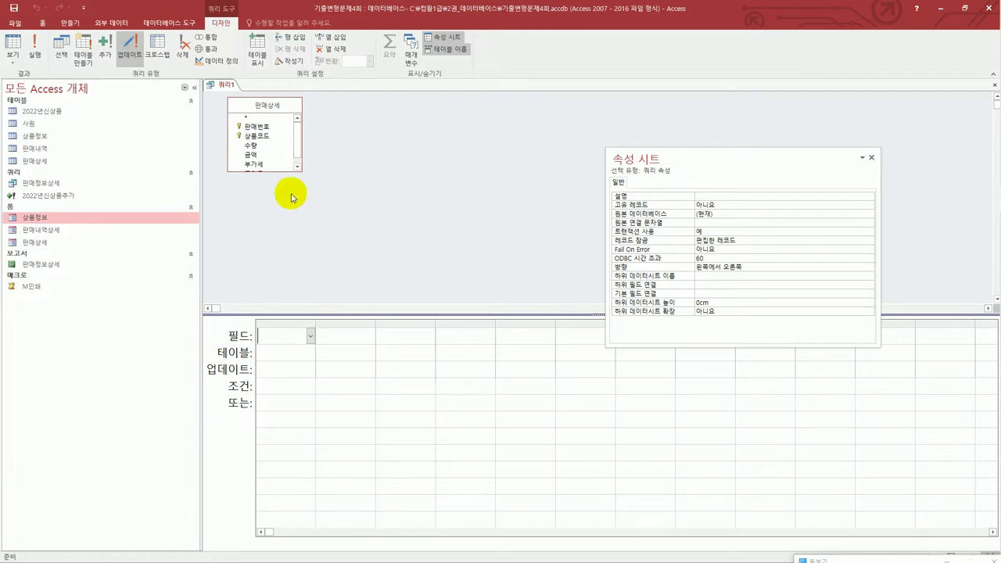
- Add the 포인트 field to the update query and set its update expression to [금액]/1000
left_click(298, 166)
double_click(268, 166)
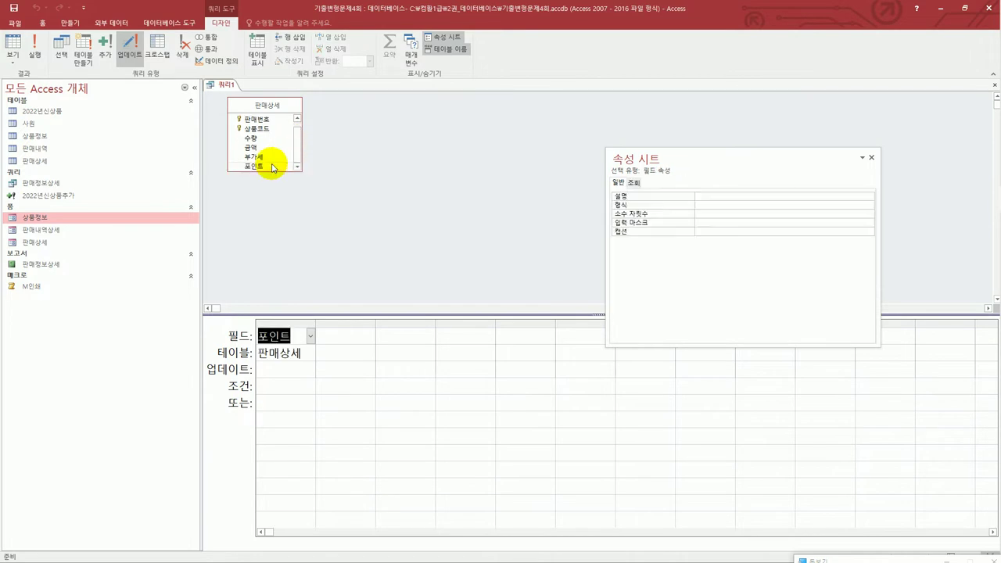
left_click(298, 369)
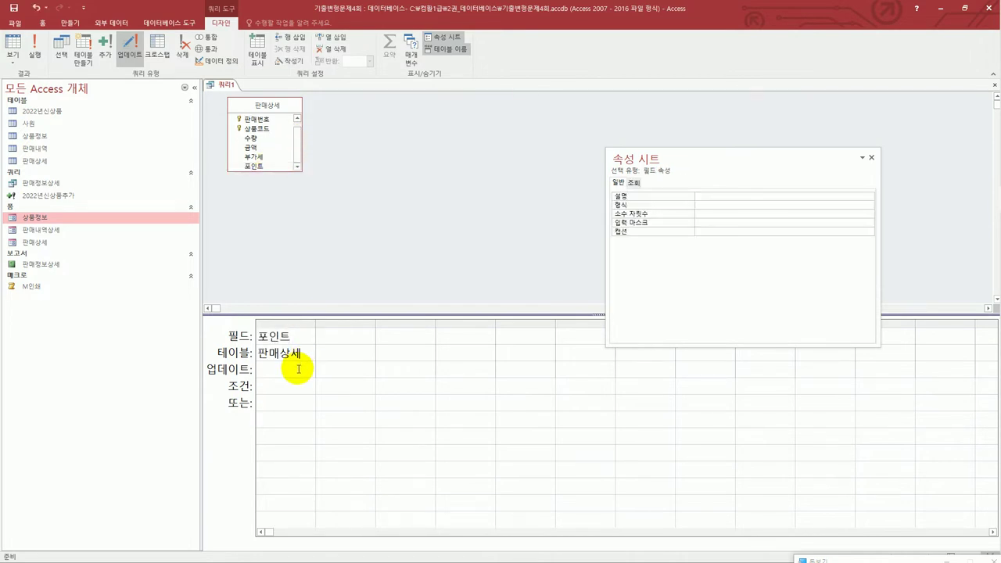
type("[금ㅇ액]/1000")
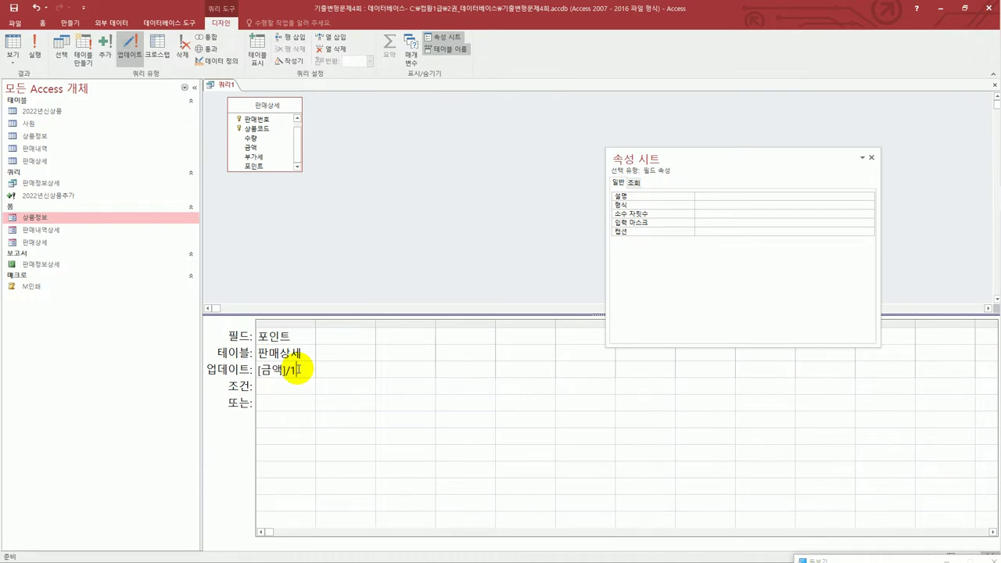